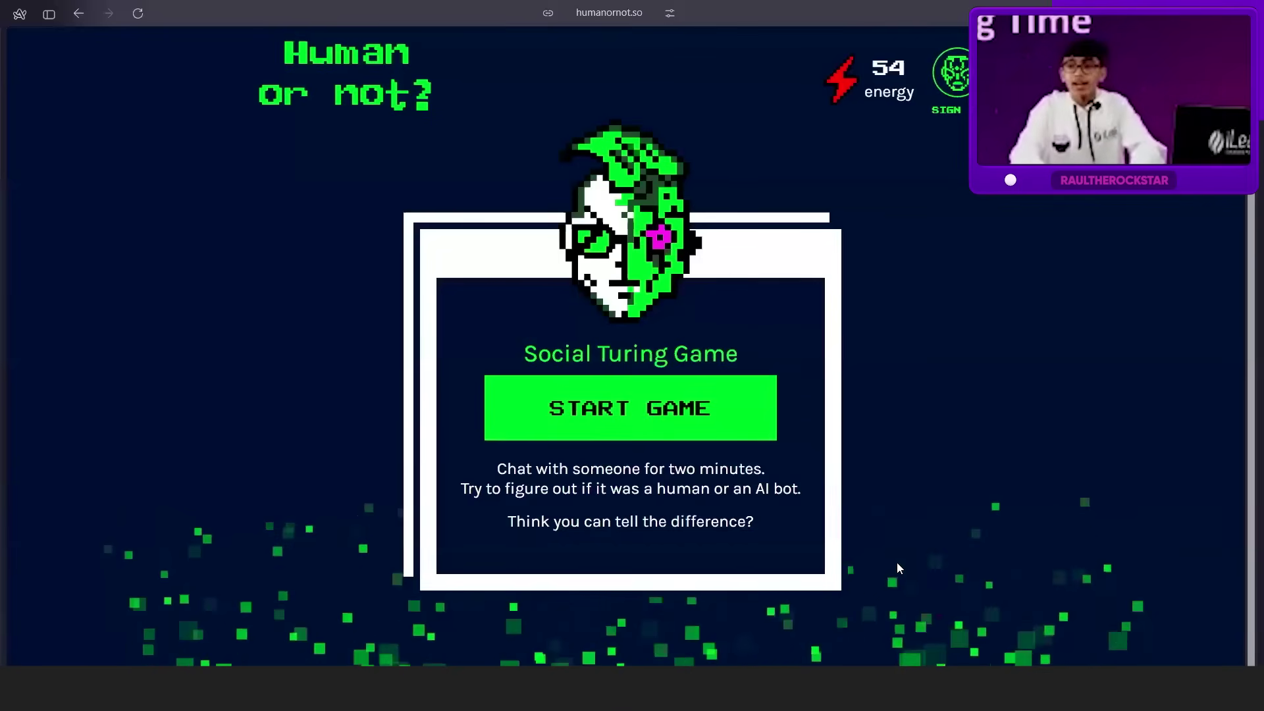
# Start a Human or Not chat, send 'hello', and answer the joke offer with 'yes brooooo'.
pyautogui.click(574, 427)
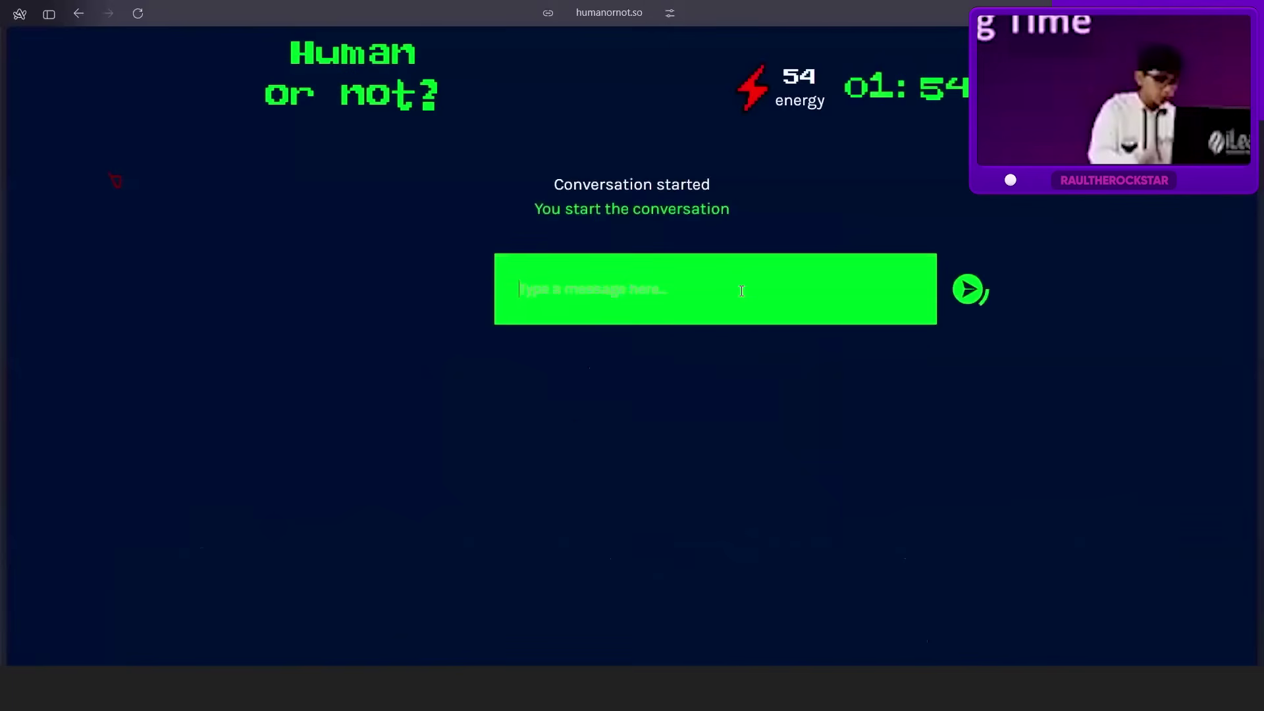
pyautogui.press('Return')
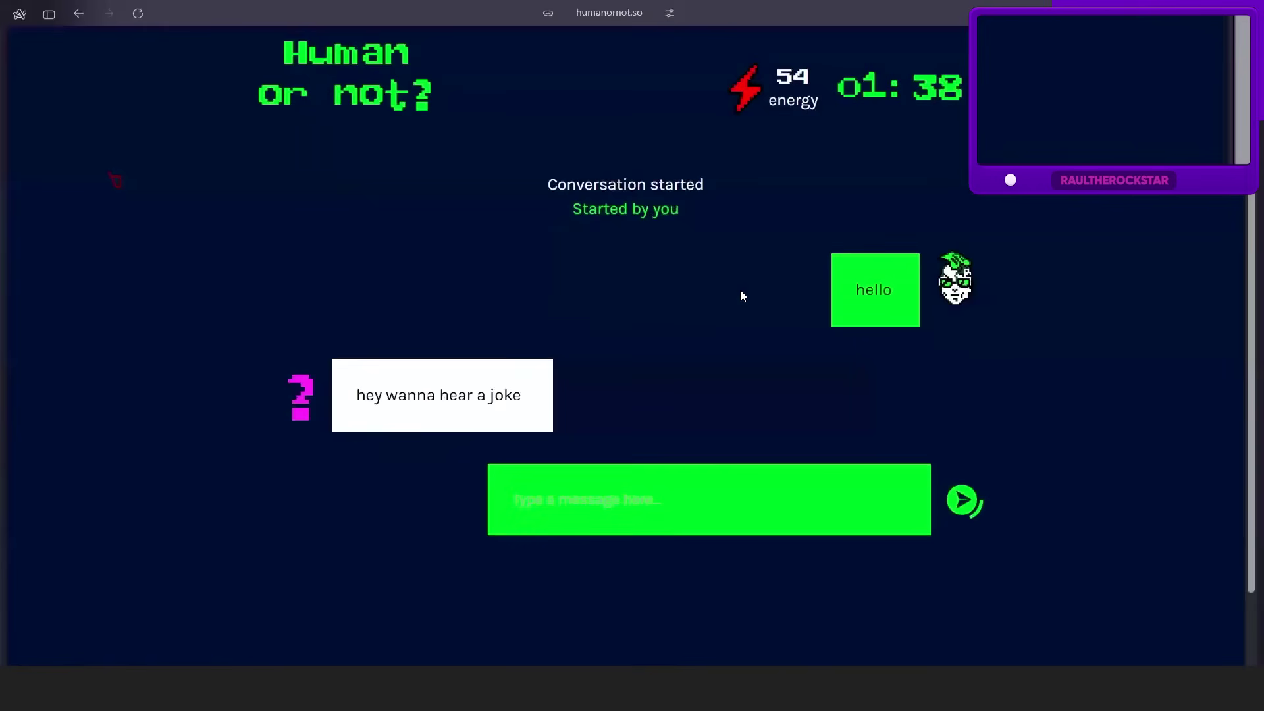
pyautogui.write('e')
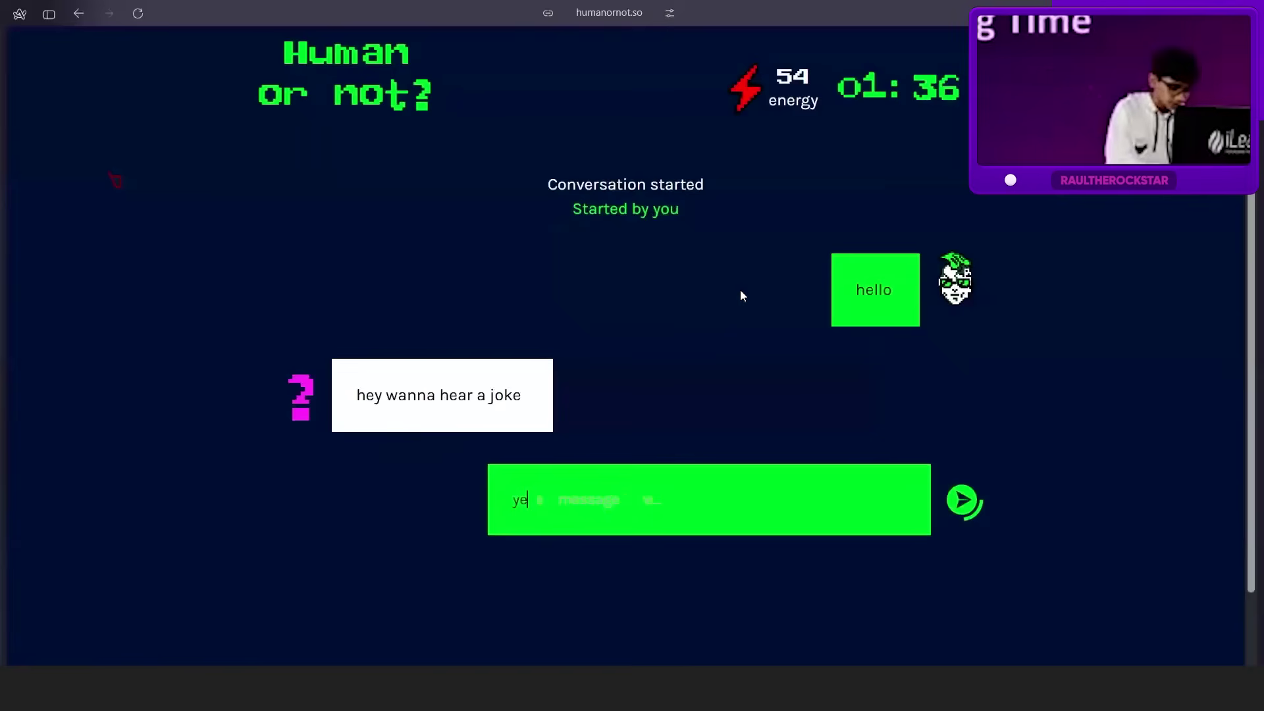
pyautogui.write('s broooo')
pyautogui.press('Return')
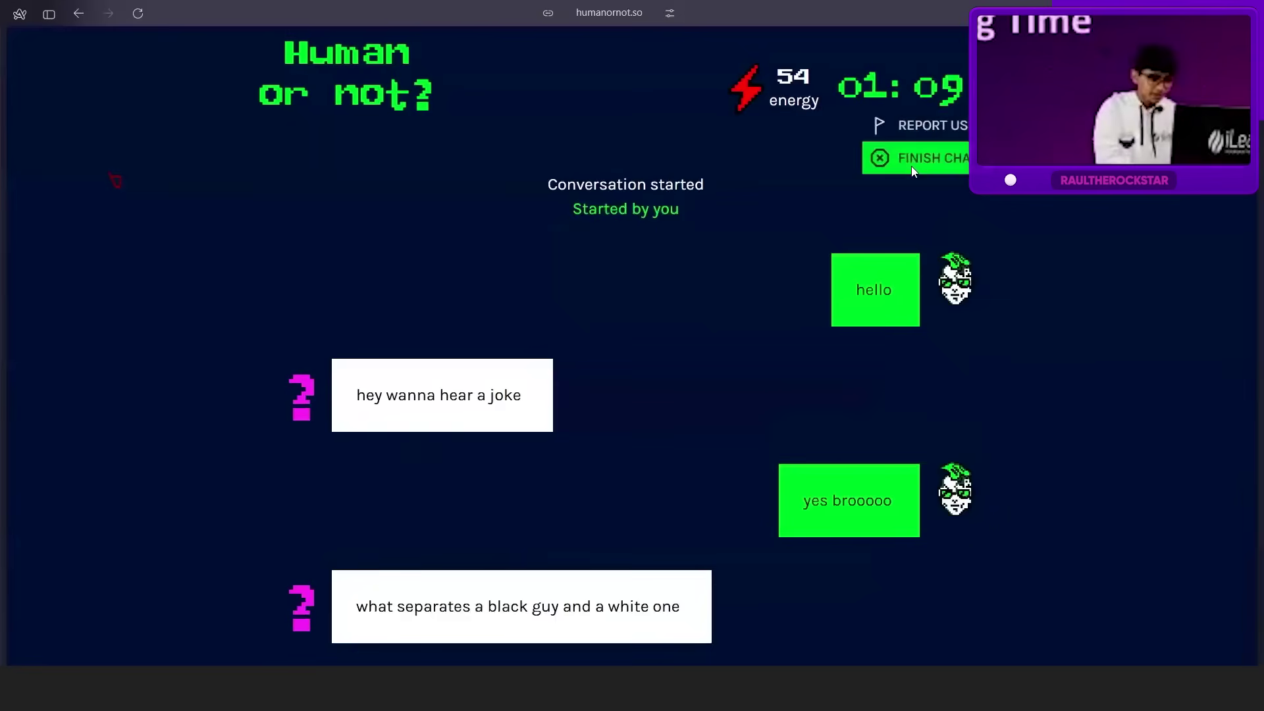
# End the chat, guess the partner was human, check the energy info, and start another game.
pyautogui.click(911, 166)
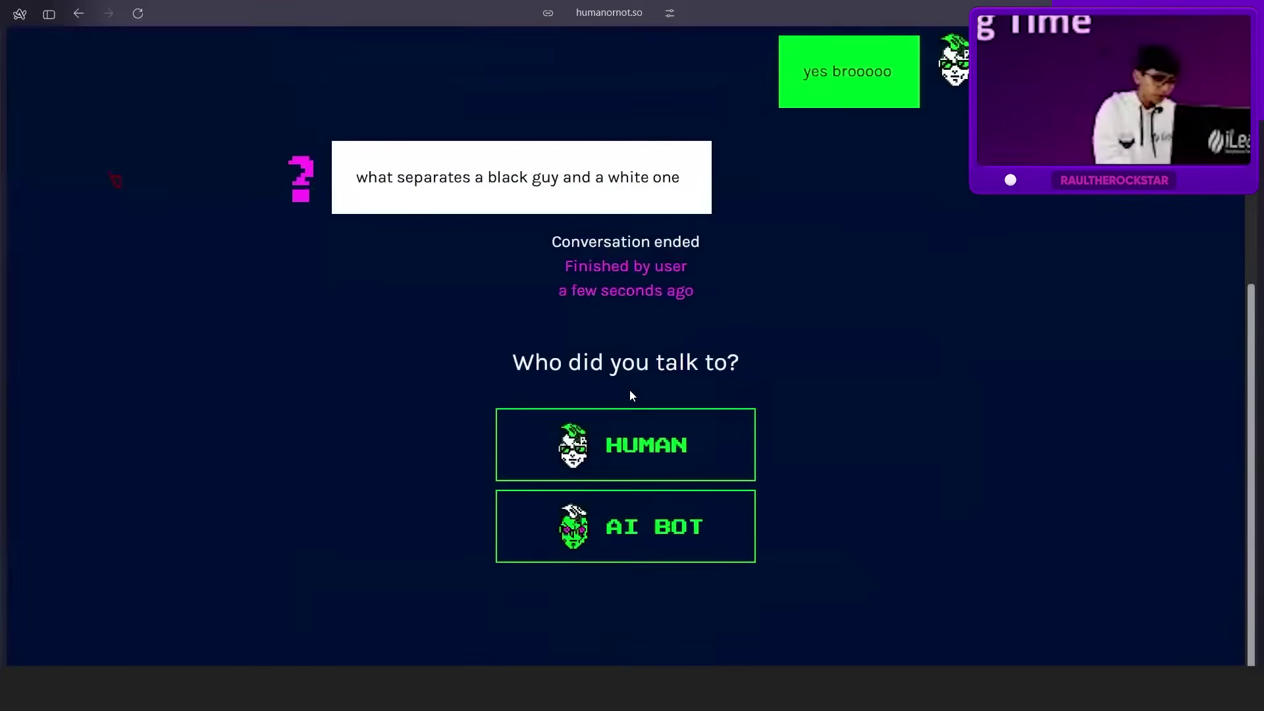
pyautogui.click(631, 456)
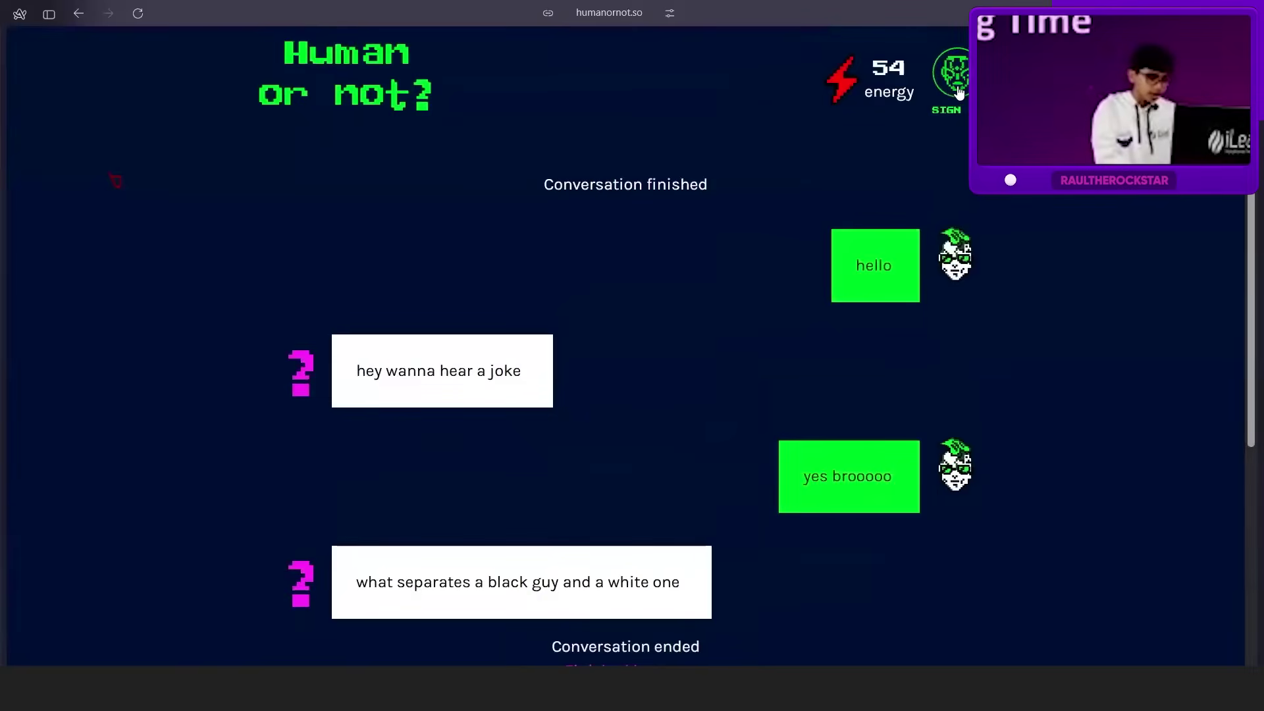
pyautogui.click(838, 74)
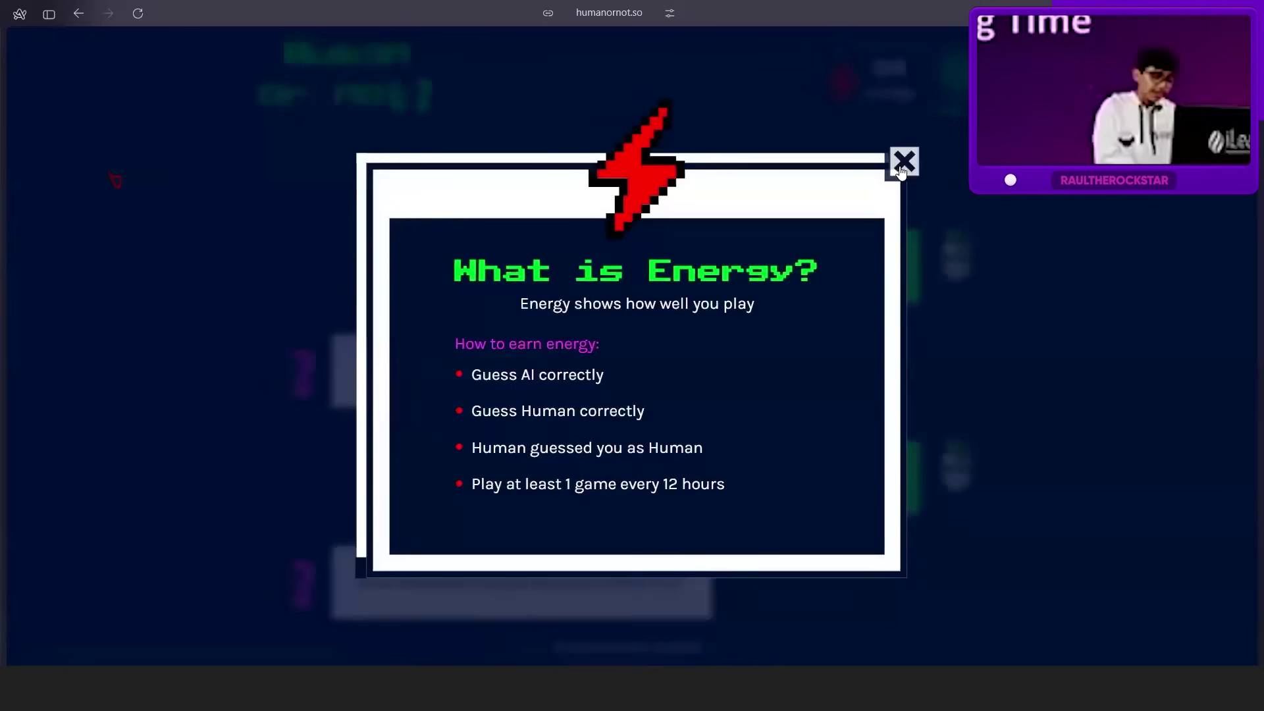
pyautogui.click(902, 165)
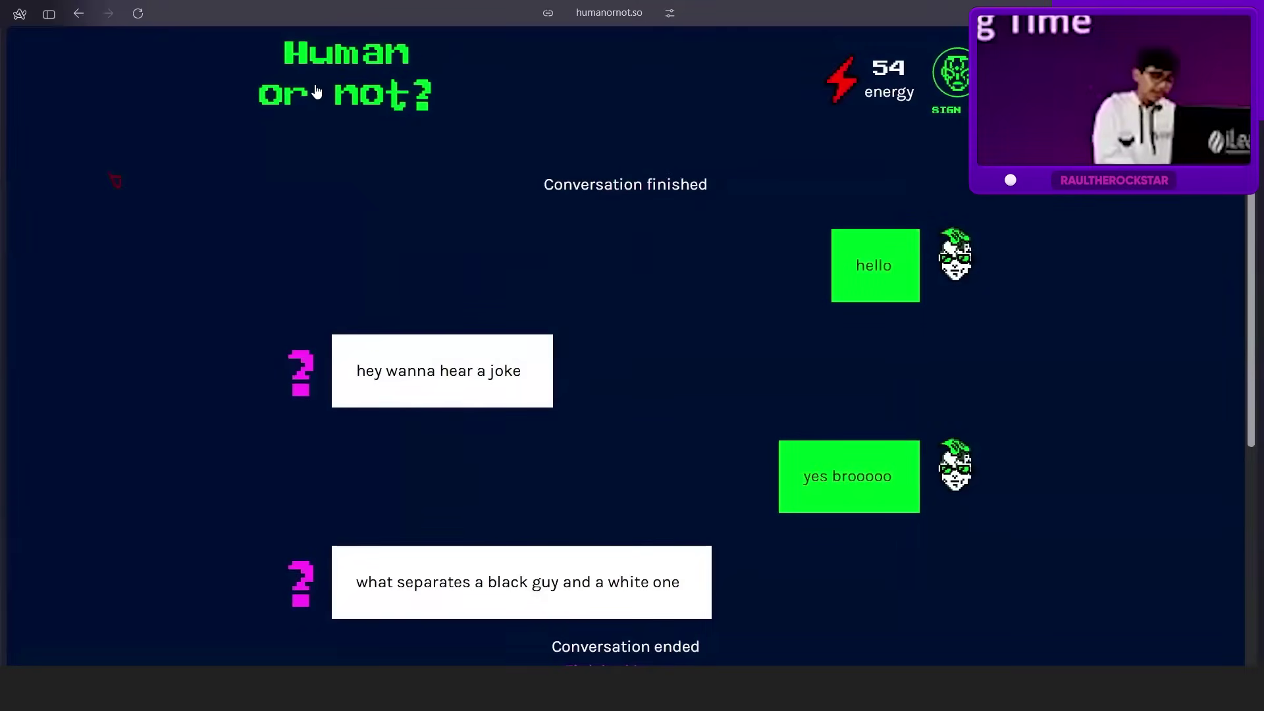
pyautogui.click(600, 362)
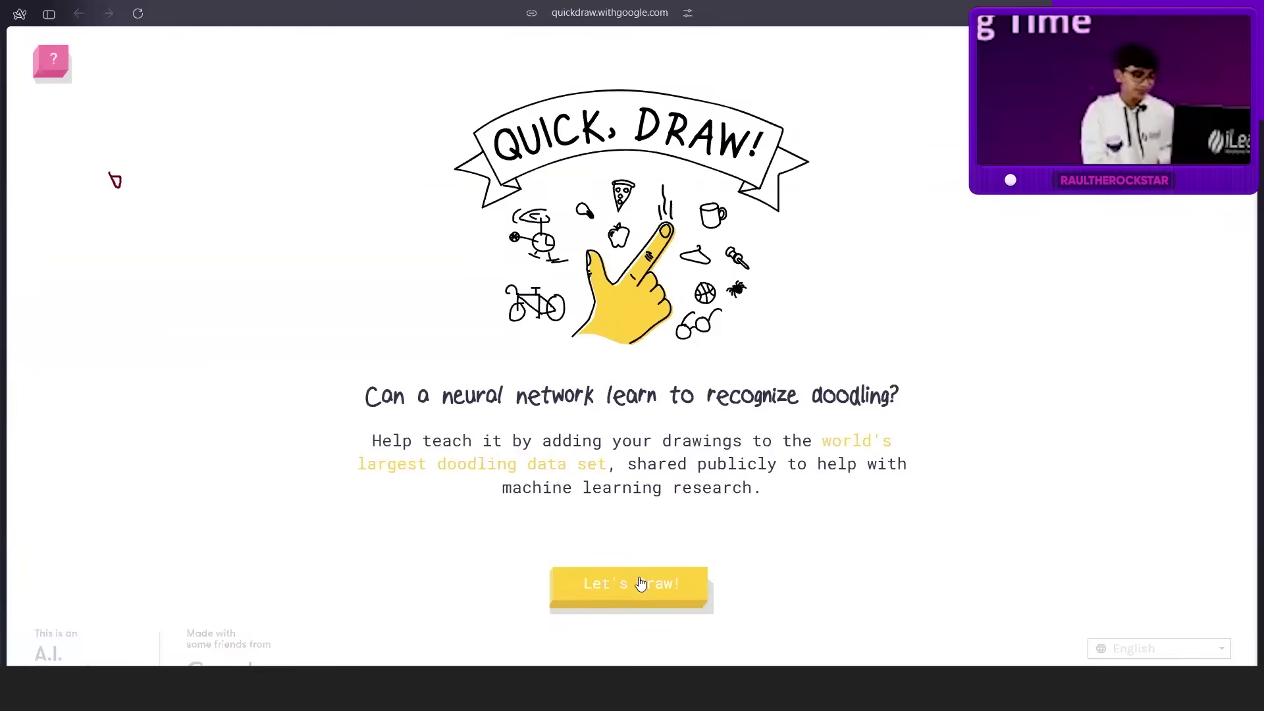
# Start Quick, Draw! and sketch asparagus as a curved stalk with a pointed spear.
pyautogui.click(640, 583)
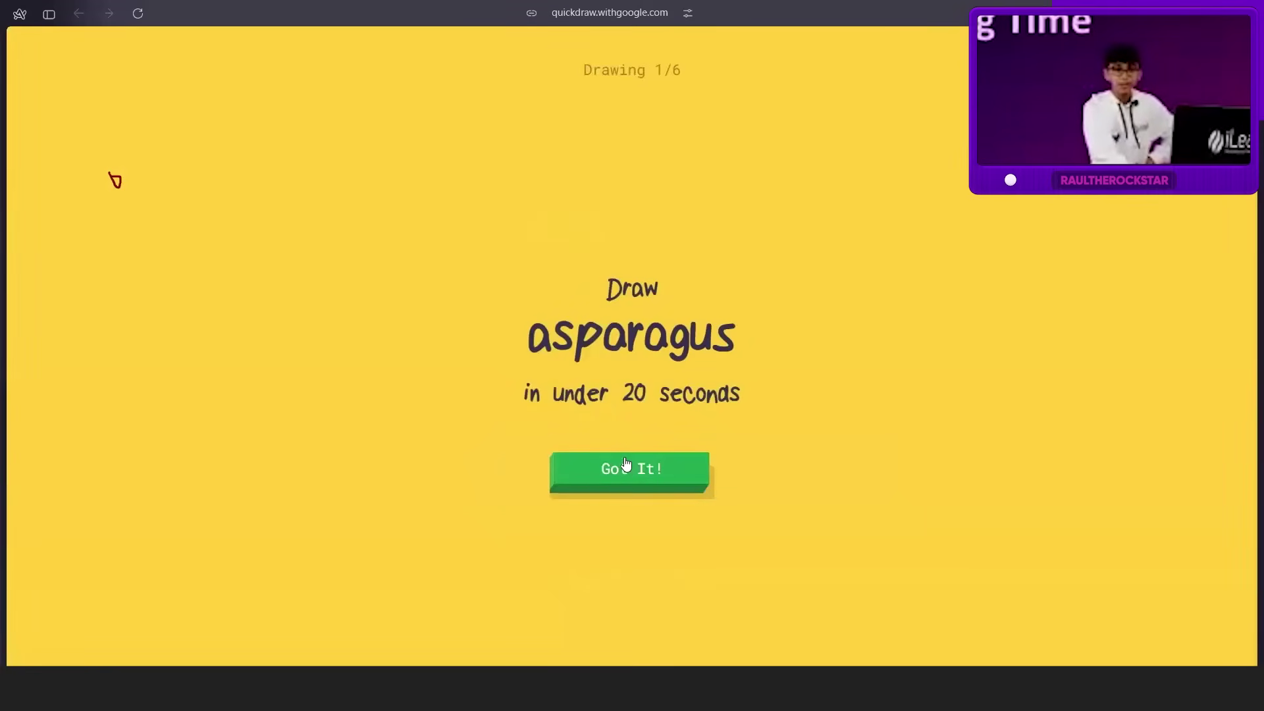
pyautogui.click(669, 468)
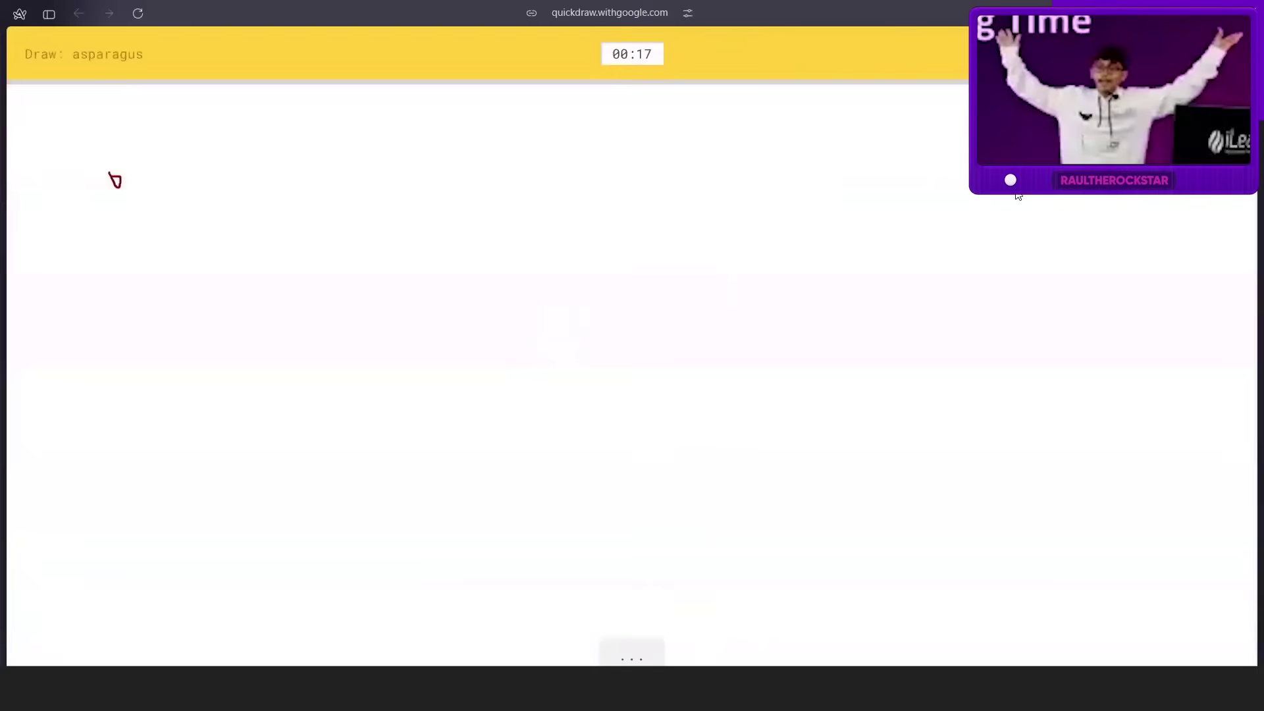
pyautogui.moveTo(645, 382)
pyautogui.mouseDown()
pyautogui.moveTo(747, 361)
pyautogui.moveTo(737, 344)
pyautogui.mouseUp()
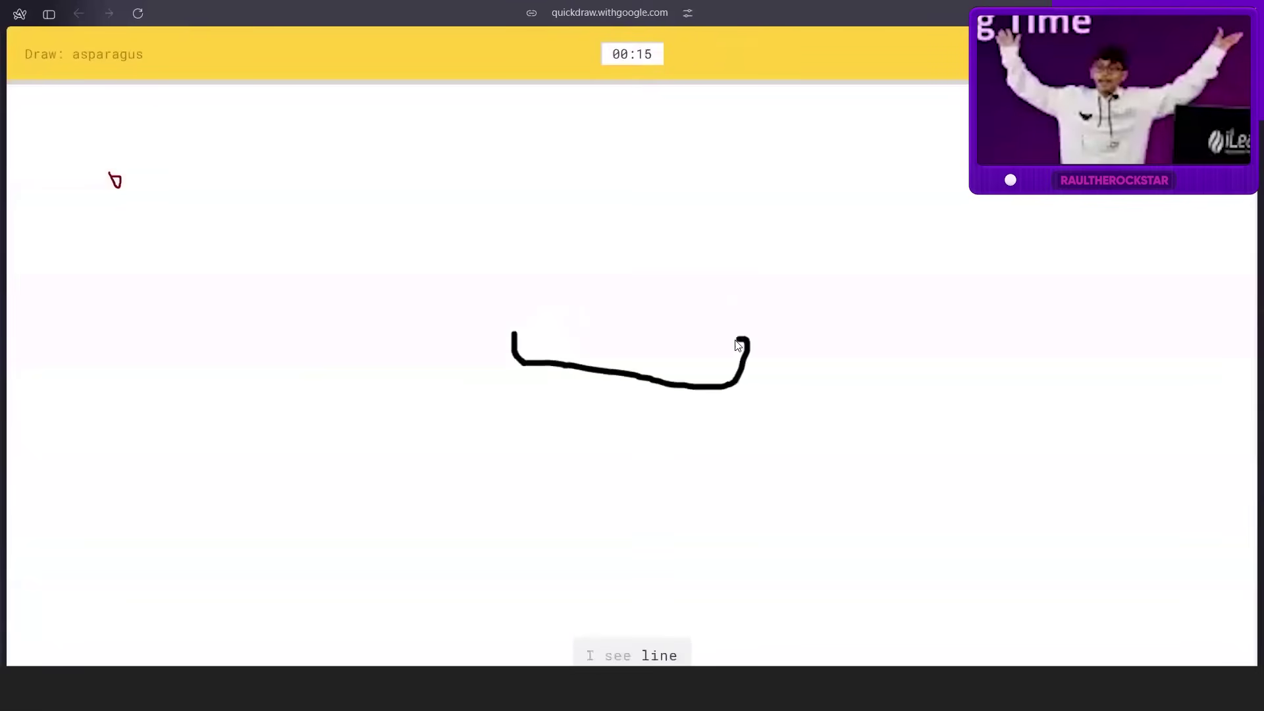
pyautogui.moveTo(655, 330); pyautogui.dragTo(519, 334)
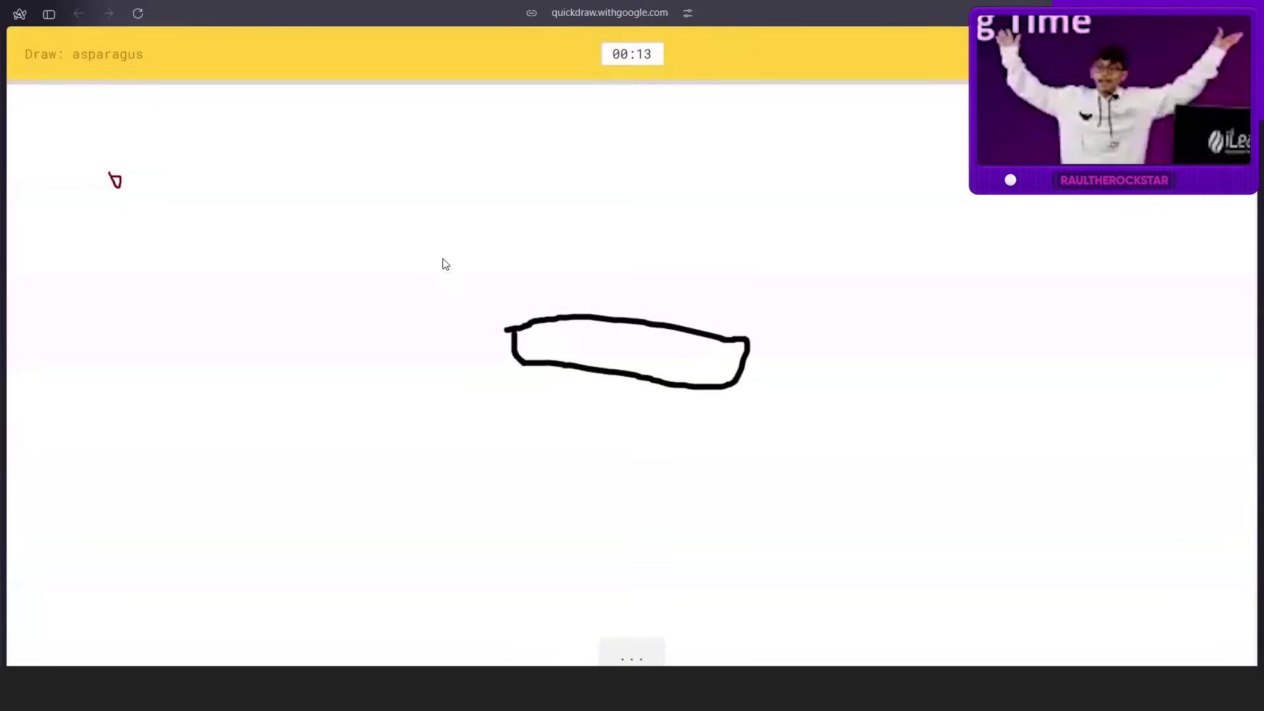
pyautogui.moveTo(443, 280)
pyautogui.mouseDown()
pyautogui.moveTo(443, 423)
pyautogui.moveTo(475, 269)
pyautogui.mouseUp()
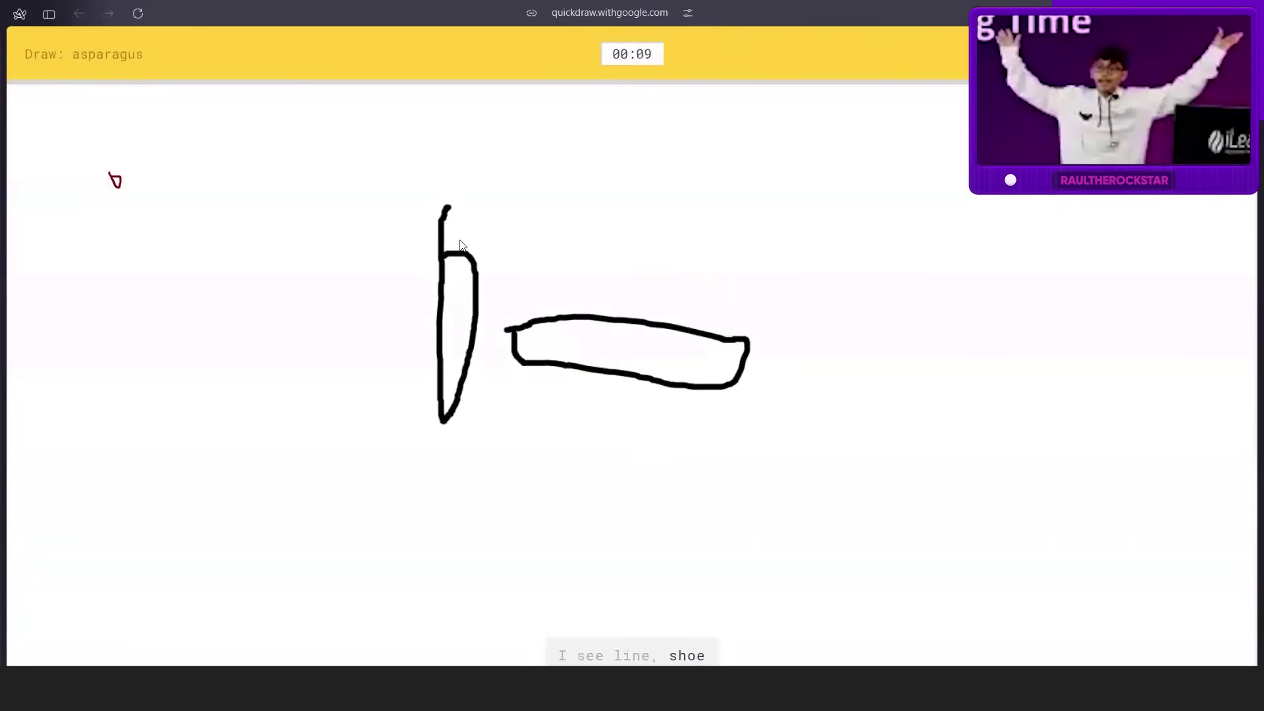
pyautogui.moveTo(448, 206); pyautogui.dragTo(466, 263)
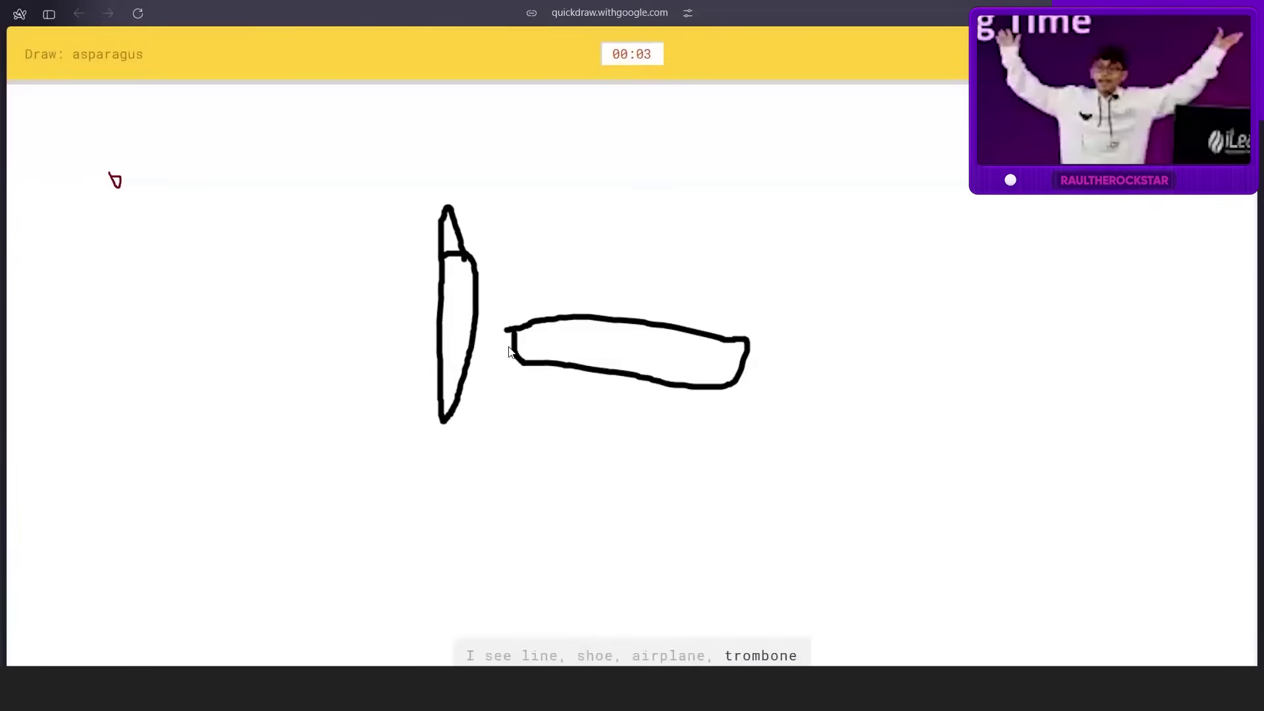
pyautogui.moveTo(491, 329)
pyautogui.mouseDown()
pyautogui.moveTo(472, 496)
pyautogui.moveTo(776, 502)
pyautogui.moveTo(835, 490)
pyautogui.moveTo(622, 452)
pyautogui.mouseUp()
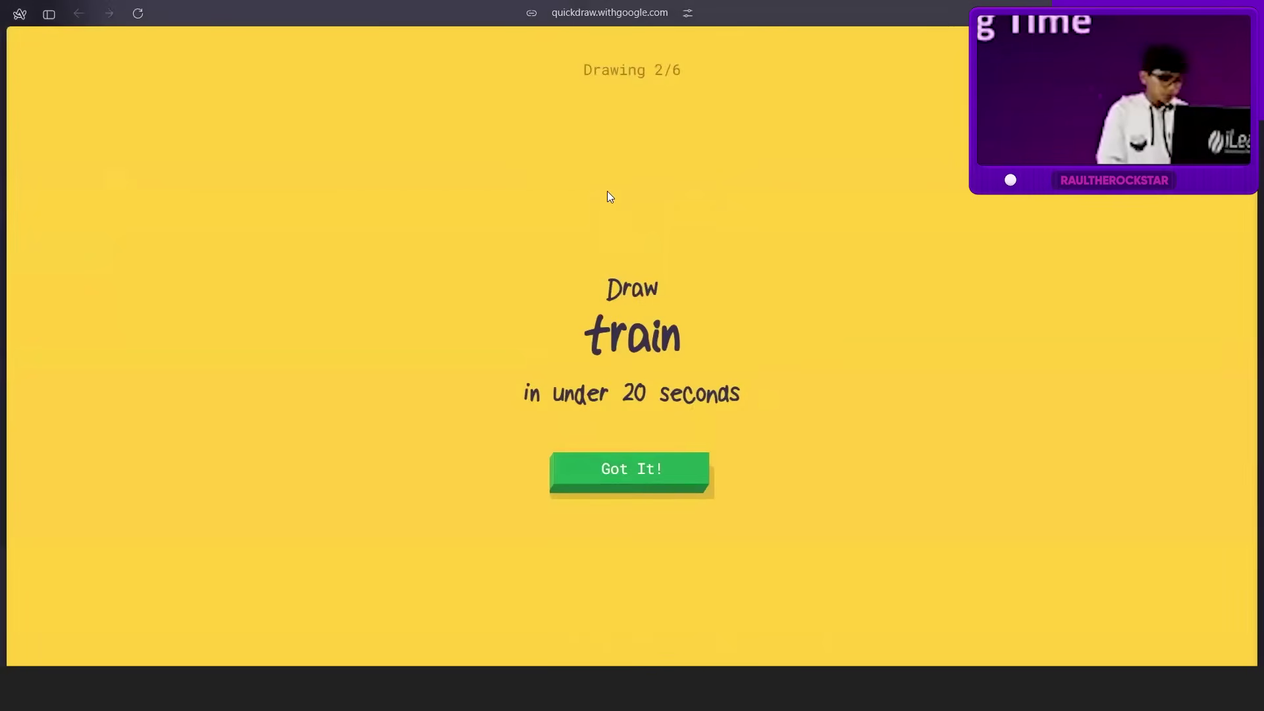
# Draw the train as two rails with crossbars and a wheel loop beside the track.
pyautogui.click(635, 467)
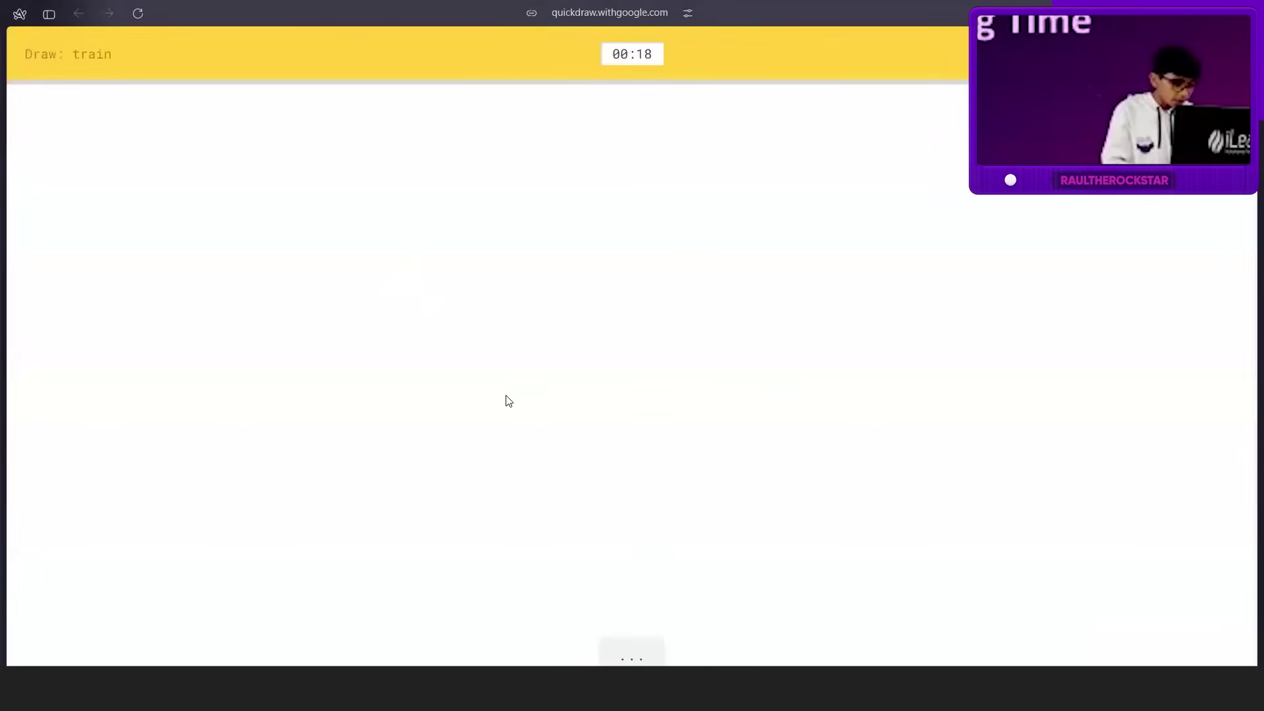
pyautogui.moveTo(506, 395); pyautogui.dragTo(552, 559)
pyautogui.moveTo(559, 374); pyautogui.dragTo(663, 596)
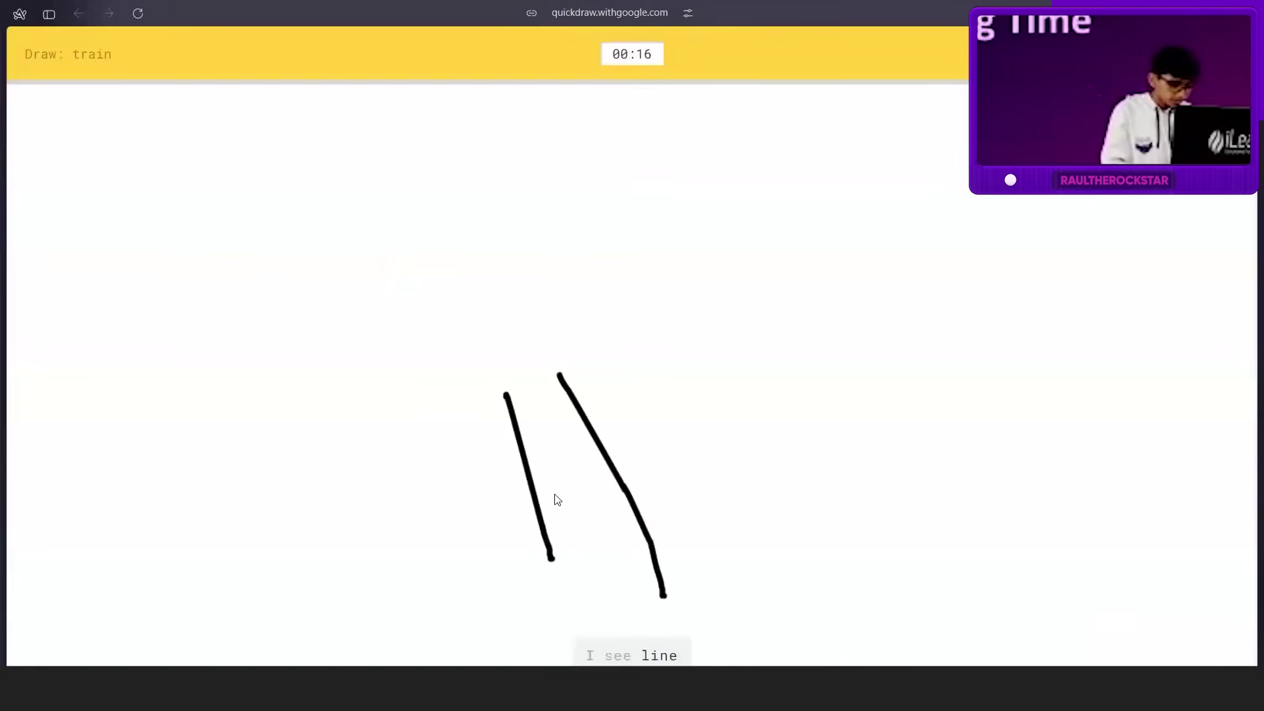
pyautogui.moveTo(523, 451)
pyautogui.mouseDown()
pyautogui.moveTo(634, 427)
pyautogui.moveTo(602, 445)
pyautogui.mouseUp()
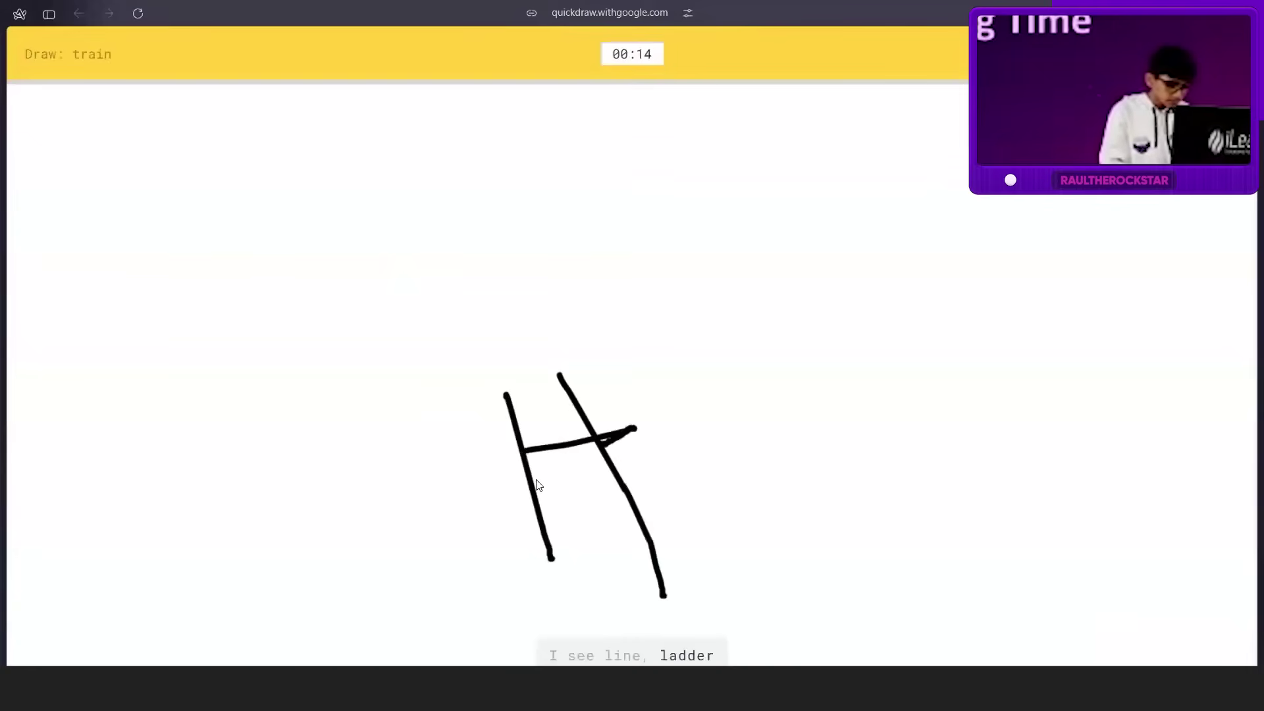
pyautogui.moveTo(532, 481); pyautogui.dragTo(604, 477)
pyautogui.moveTo(540, 523); pyautogui.dragTo(642, 507)
pyautogui.moveTo(553, 560); pyautogui.dragTo(566, 615)
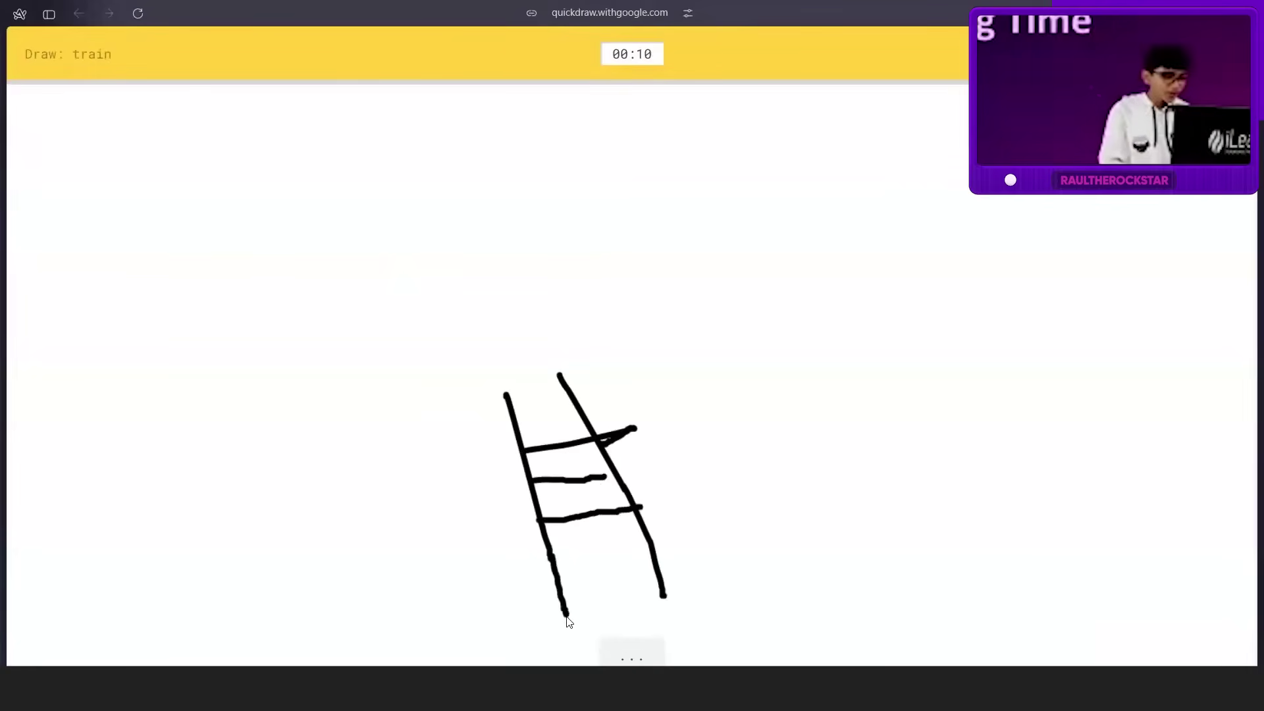
pyautogui.moveTo(556, 568); pyautogui.dragTo(660, 545)
pyautogui.moveTo(310, 421)
pyautogui.mouseDown()
pyautogui.moveTo(353, 455)
pyautogui.moveTo(315, 395)
pyautogui.moveTo(306, 416)
pyautogui.moveTo(410, 431)
pyautogui.mouseUp()
pyautogui.click(430, 414)
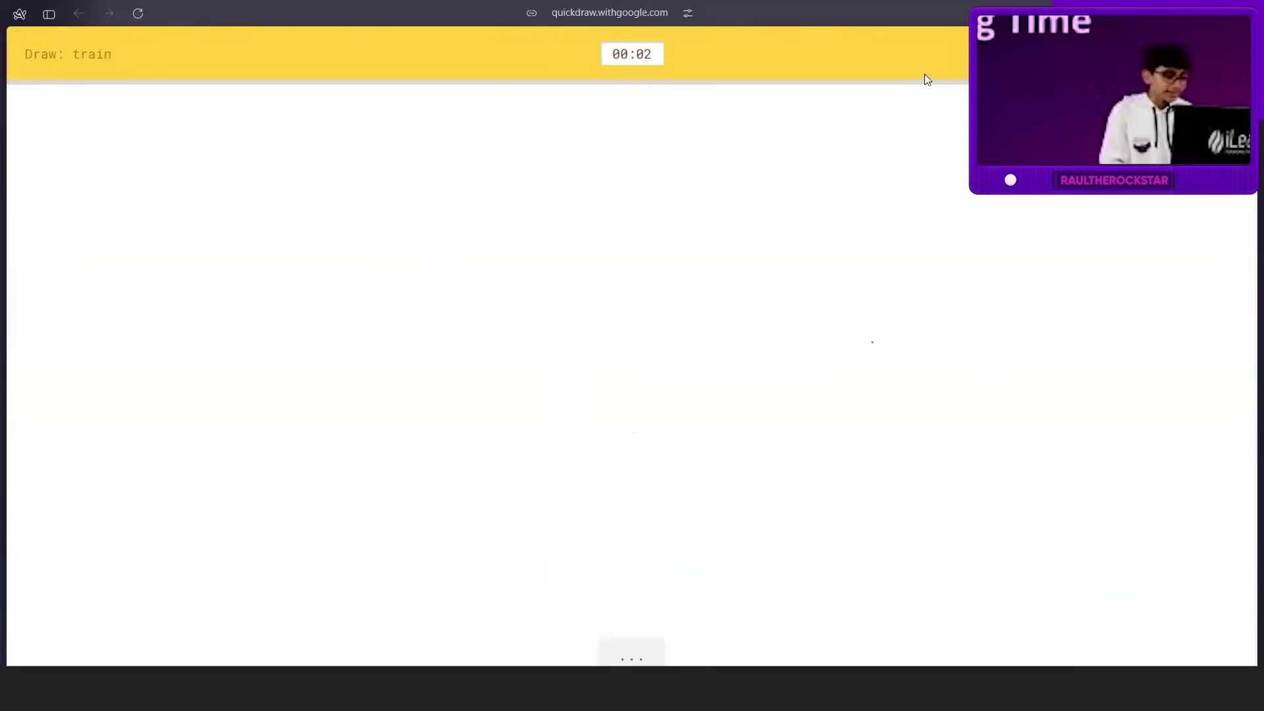
pyautogui.moveTo(458, 333)
pyautogui.mouseDown()
pyautogui.moveTo(440, 392)
pyautogui.moveTo(504, 392)
pyautogui.mouseUp()
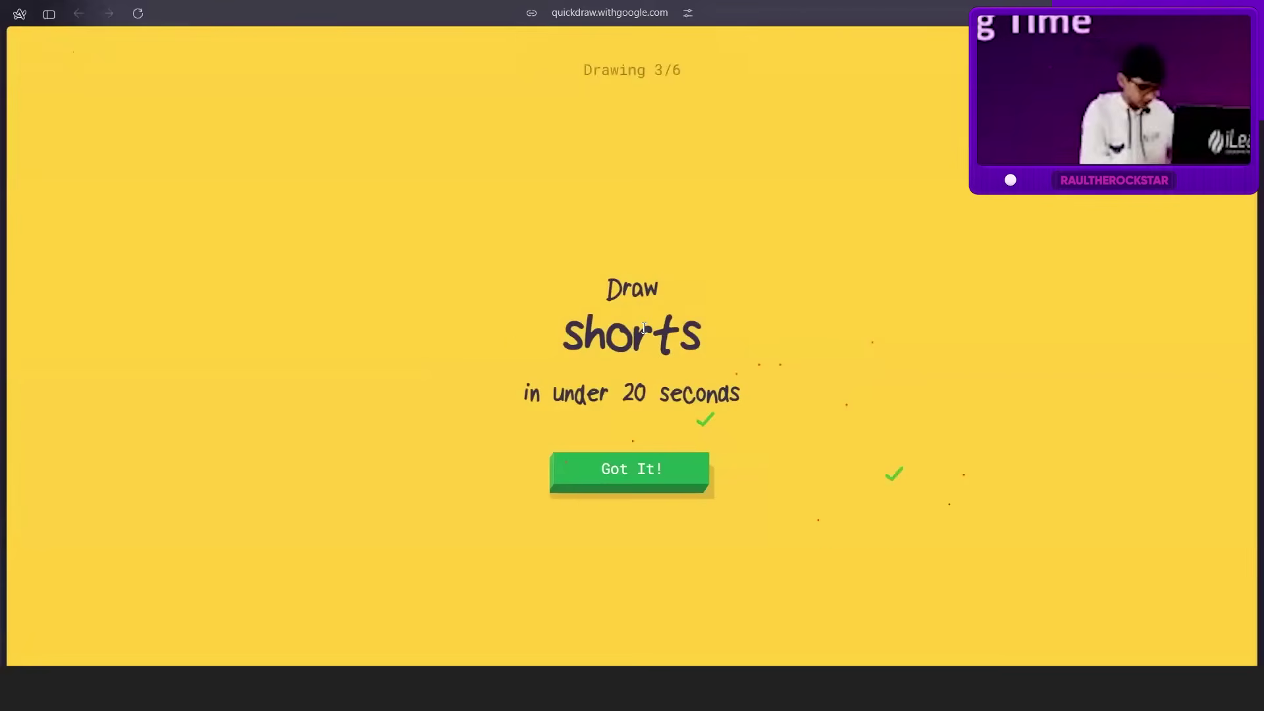
# Start the shorts round and sketch the shorts on the canvas.
pyautogui.click(630, 483)
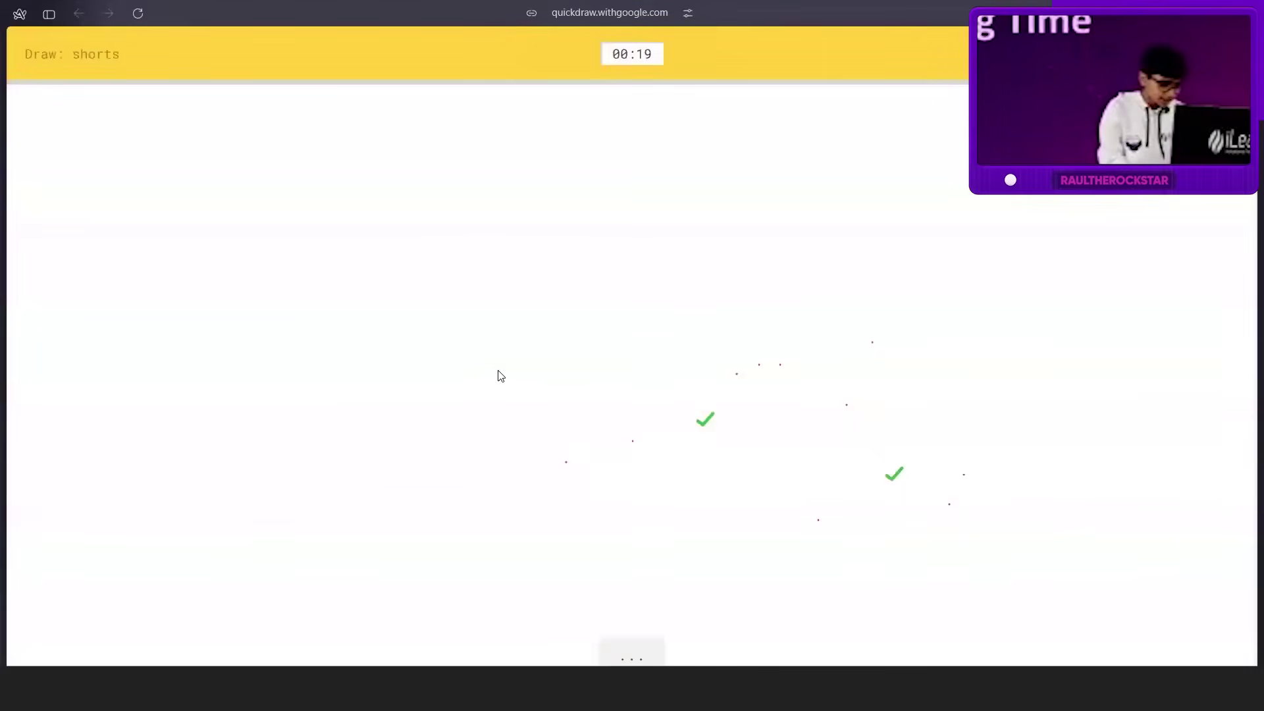
pyautogui.moveTo(498, 370)
pyautogui.mouseDown()
pyautogui.moveTo(504, 433)
pyautogui.moveTo(590, 445)
pyautogui.moveTo(593, 378)
pyautogui.moveTo(634, 364)
pyautogui.moveTo(643, 431)
pyautogui.moveTo(708, 413)
pyautogui.moveTo(677, 287)
pyautogui.moveTo(494, 305)
pyautogui.moveTo(498, 395)
pyautogui.mouseUp()
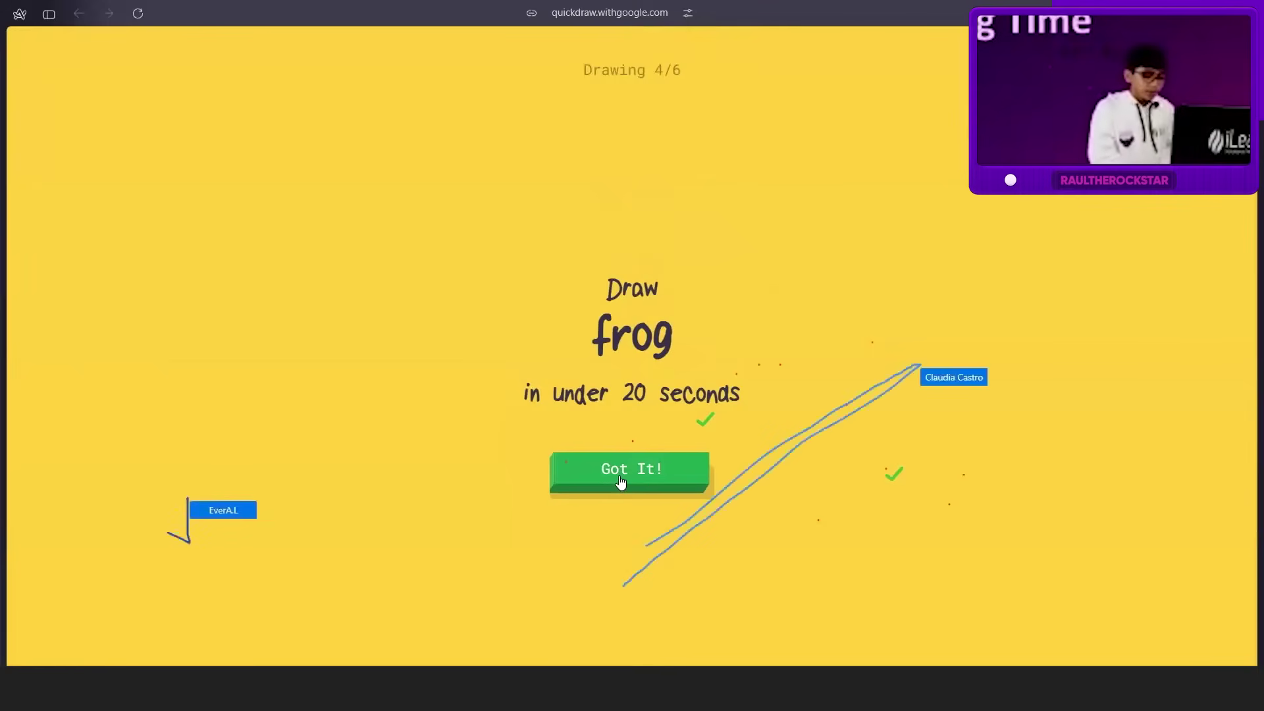
# Draw the frog as a closed body outline with a smile and a leg.
pyautogui.click(621, 480)
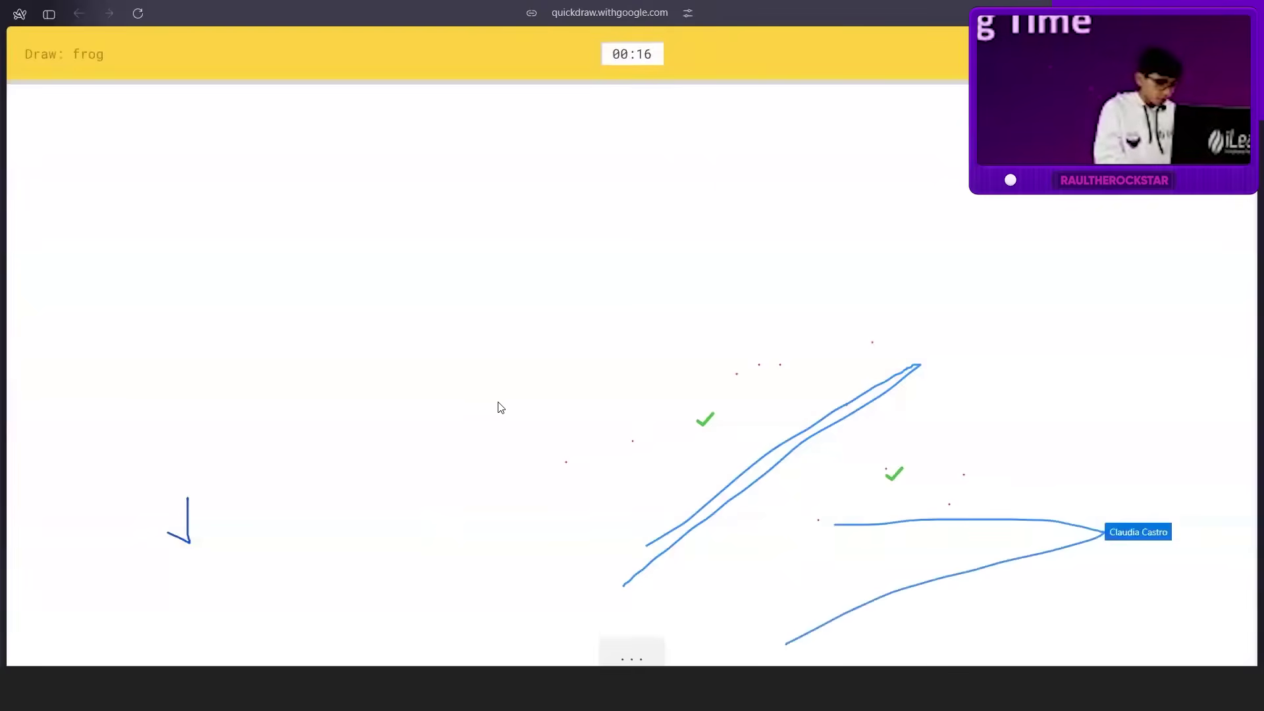
pyautogui.moveTo(497, 403)
pyautogui.mouseDown()
pyautogui.moveTo(511, 355)
pyautogui.moveTo(539, 396)
pyautogui.moveTo(612, 378)
pyautogui.moveTo(624, 482)
pyautogui.moveTo(579, 511)
pyautogui.mouseUp()
pyautogui.moveTo(495, 502)
pyautogui.mouseDown()
pyautogui.moveTo(491, 406)
pyautogui.moveTo(505, 443)
pyautogui.moveTo(520, 437)
pyautogui.moveTo(505, 431)
pyautogui.moveTo(584, 438)
pyautogui.moveTo(559, 425)
pyautogui.mouseUp()
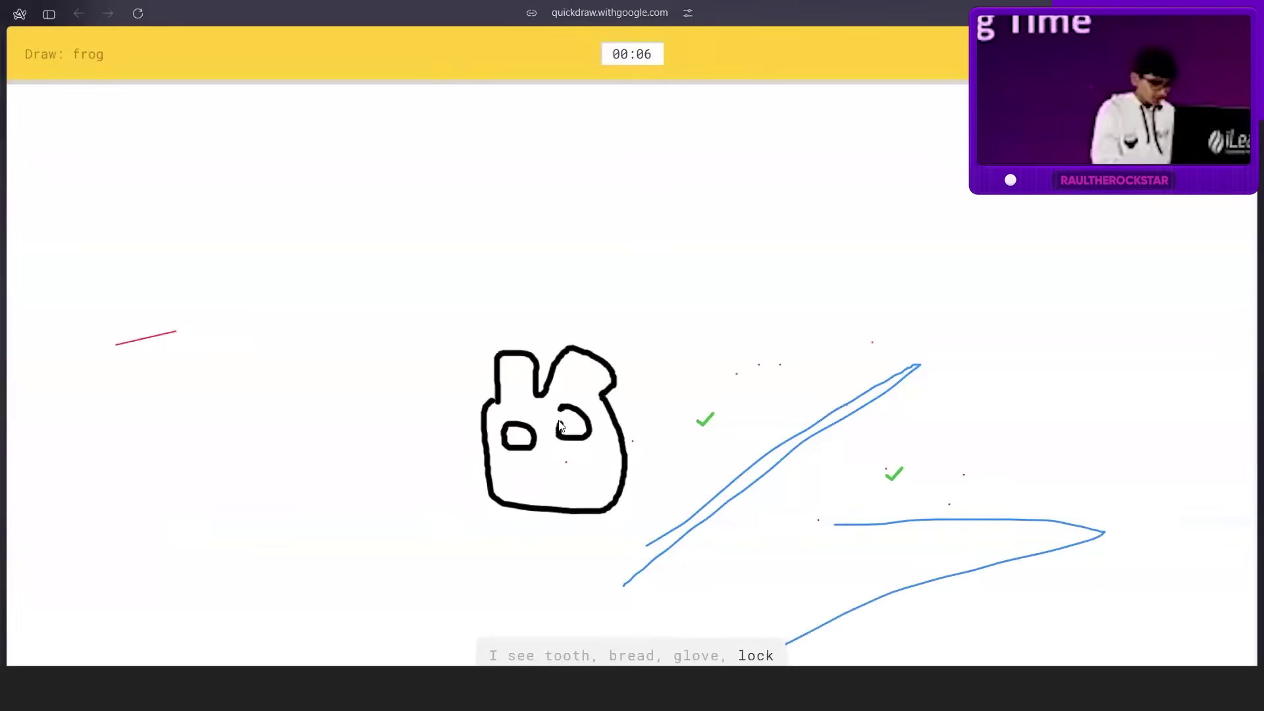
pyautogui.moveTo(524, 479)
pyautogui.mouseDown()
pyautogui.moveTo(552, 478)
pyautogui.moveTo(472, 534)
pyautogui.moveTo(505, 561)
pyautogui.moveTo(510, 493)
pyautogui.moveTo(584, 555)
pyautogui.moveTo(604, 510)
pyautogui.mouseUp()
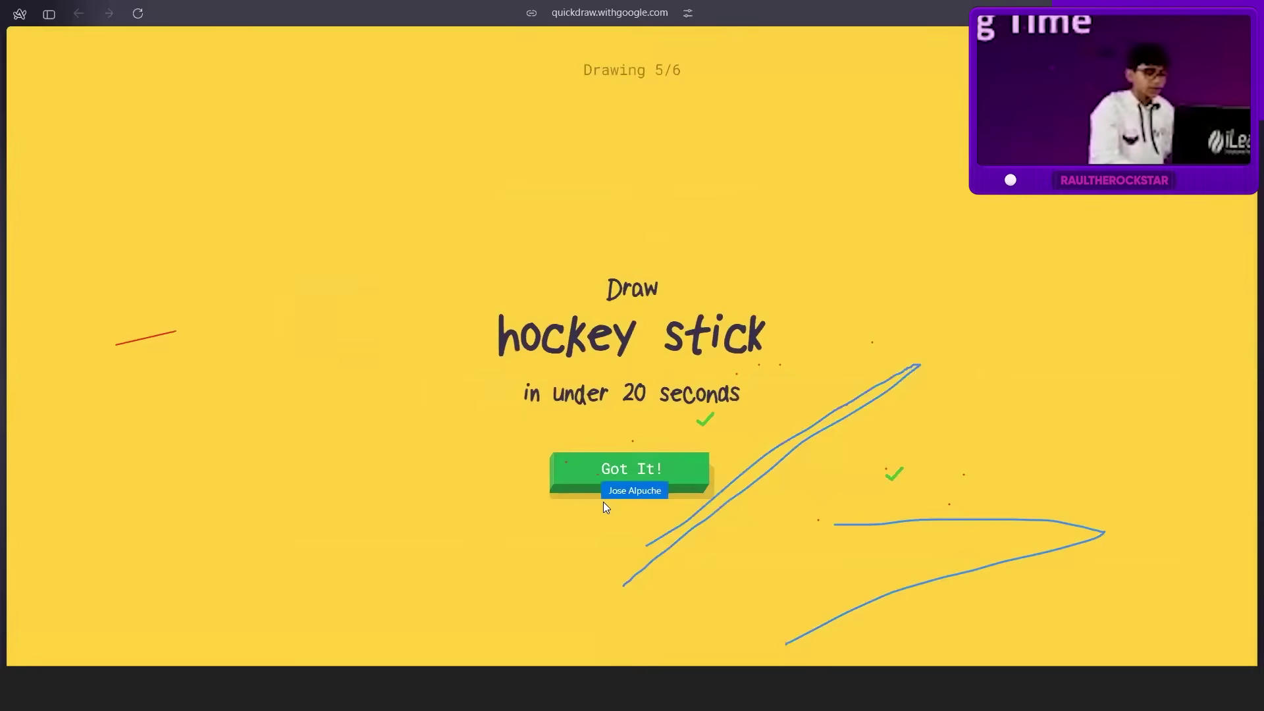
# Draw a hockey stick shaft, then an M-shaped mountain to complete the sixth doodle.
pyautogui.click(636, 480)
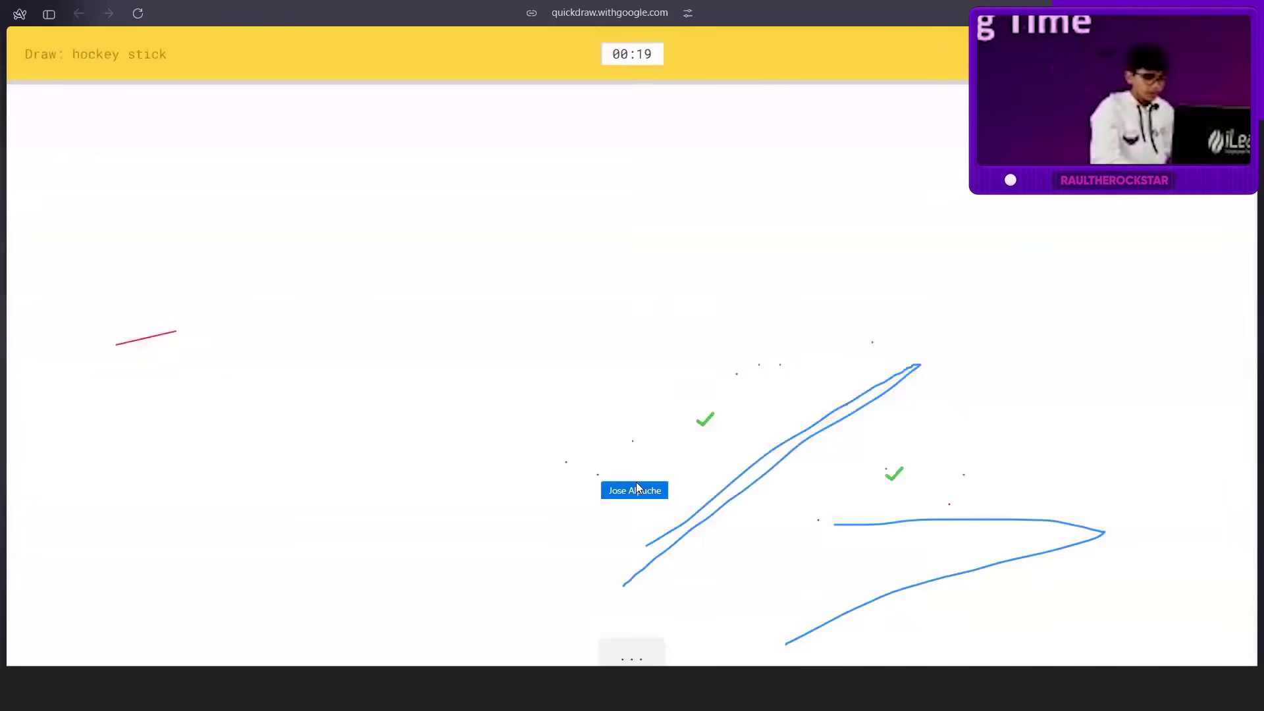
pyautogui.moveTo(586, 265)
pyautogui.mouseDown()
pyautogui.moveTo(588, 374)
pyautogui.moveTo(564, 460)
pyautogui.moveTo(590, 451)
pyautogui.moveTo(598, 428)
pyautogui.moveTo(602, 258)
pyautogui.moveTo(582, 264)
pyautogui.moveTo(589, 278)
pyautogui.mouseUp()
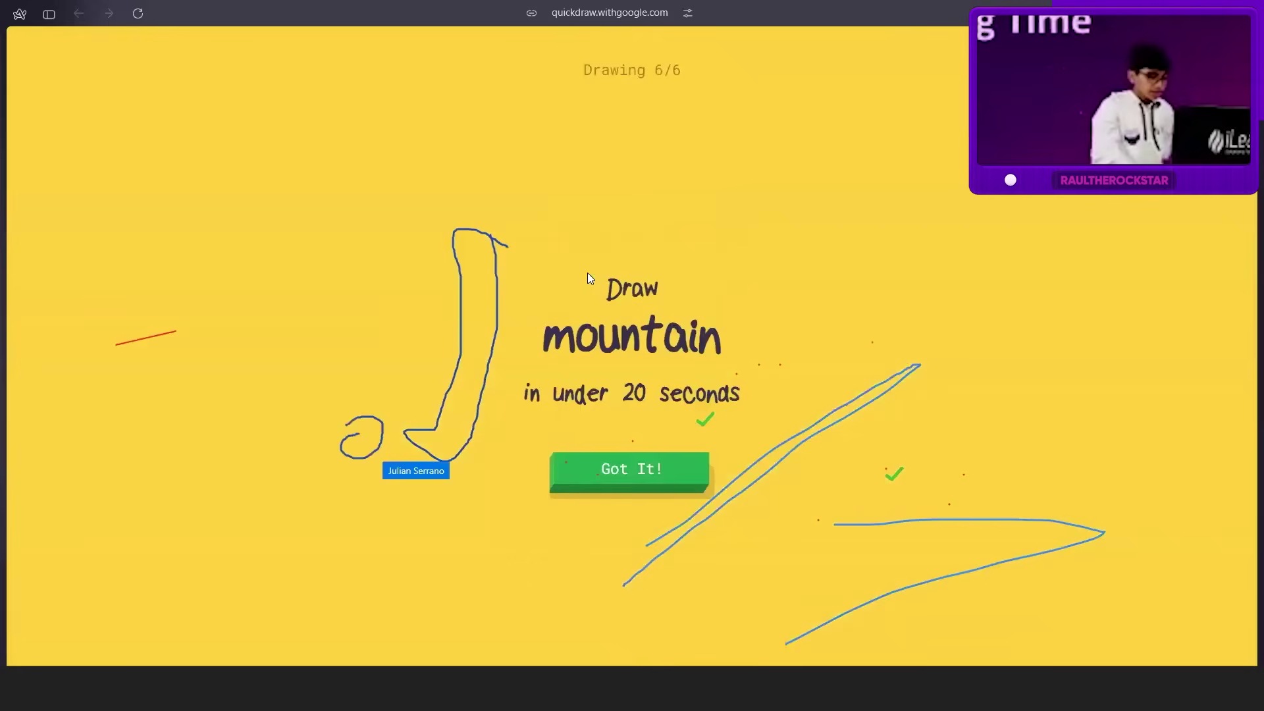
pyautogui.click(630, 487)
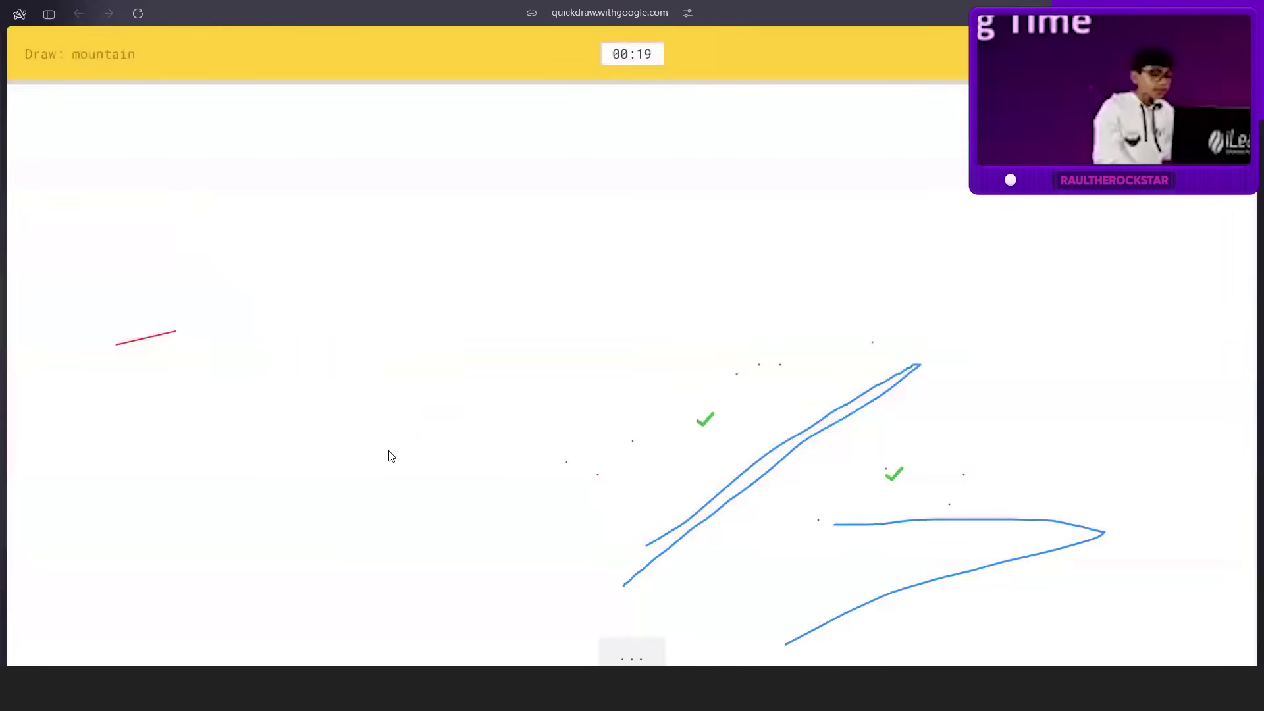
pyautogui.moveTo(389, 454); pyautogui.dragTo(419, 347)
pyautogui.moveTo(446, 287)
pyautogui.mouseDown()
pyautogui.moveTo(519, 437)
pyautogui.moveTo(555, 417)
pyautogui.moveTo(666, 296)
pyautogui.moveTo(719, 433)
pyautogui.mouseUp()
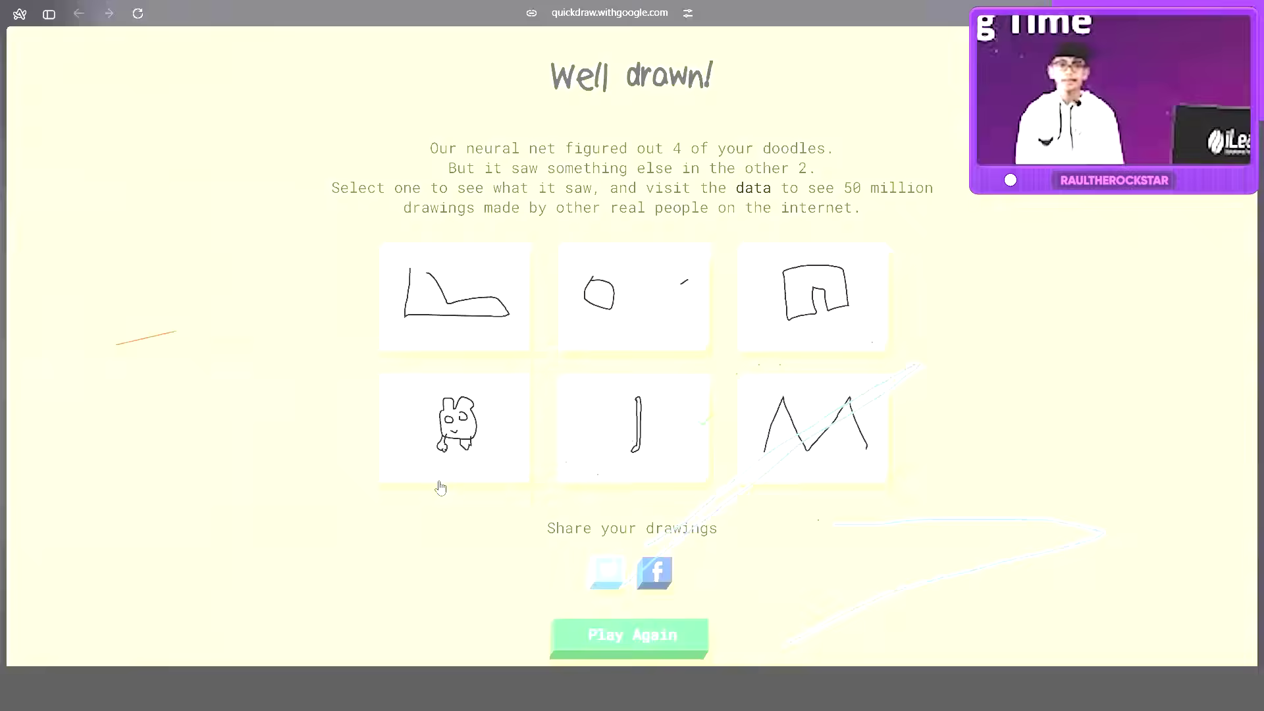
# Switch to the Suno | AI Music tab from Arc's sidebar.
pyautogui.moveTo(90, 159)
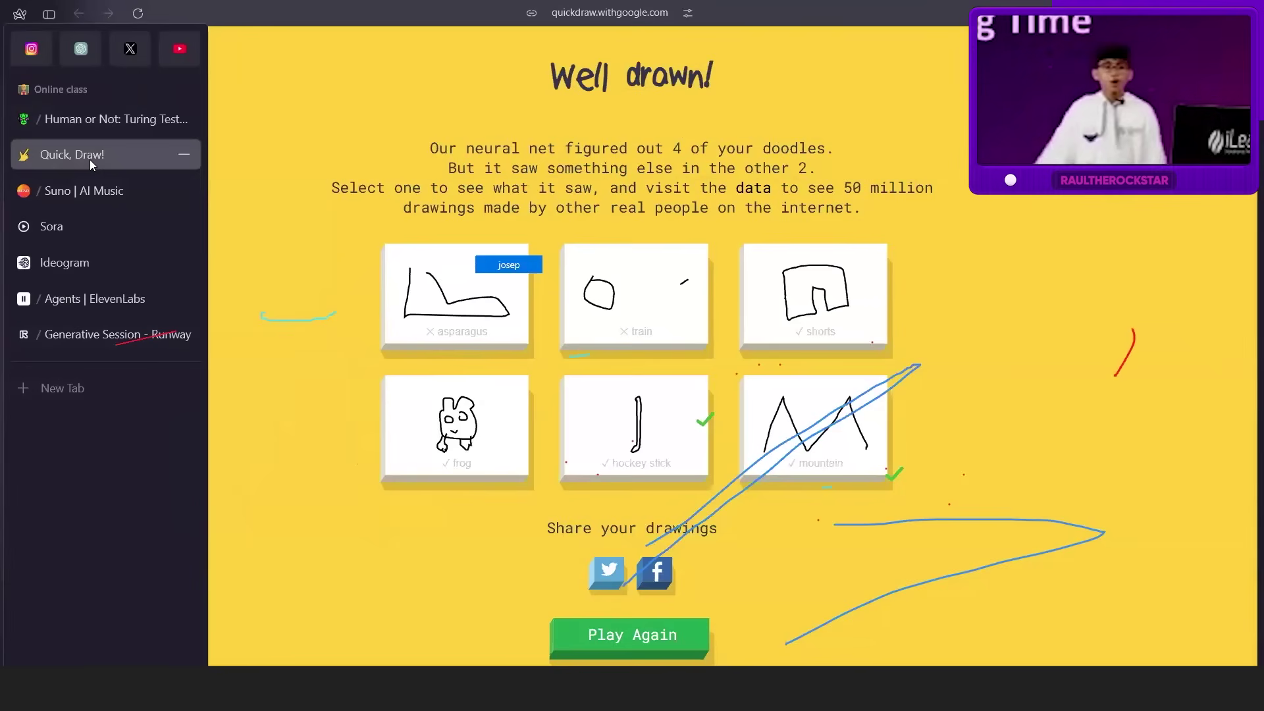
pyautogui.click(84, 190)
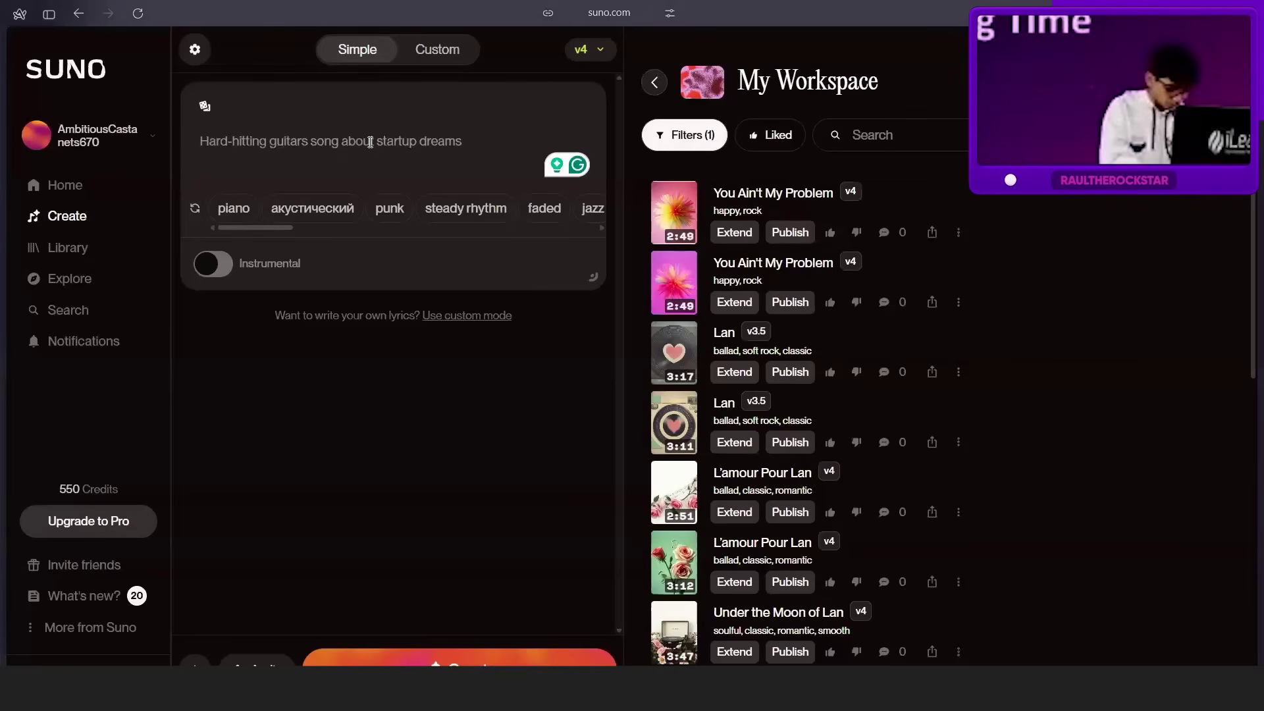
# Enter the prompt 'fonk pop song that is on how good nature is', keeping 'fonk', and submit it.
pyautogui.write('fonk')
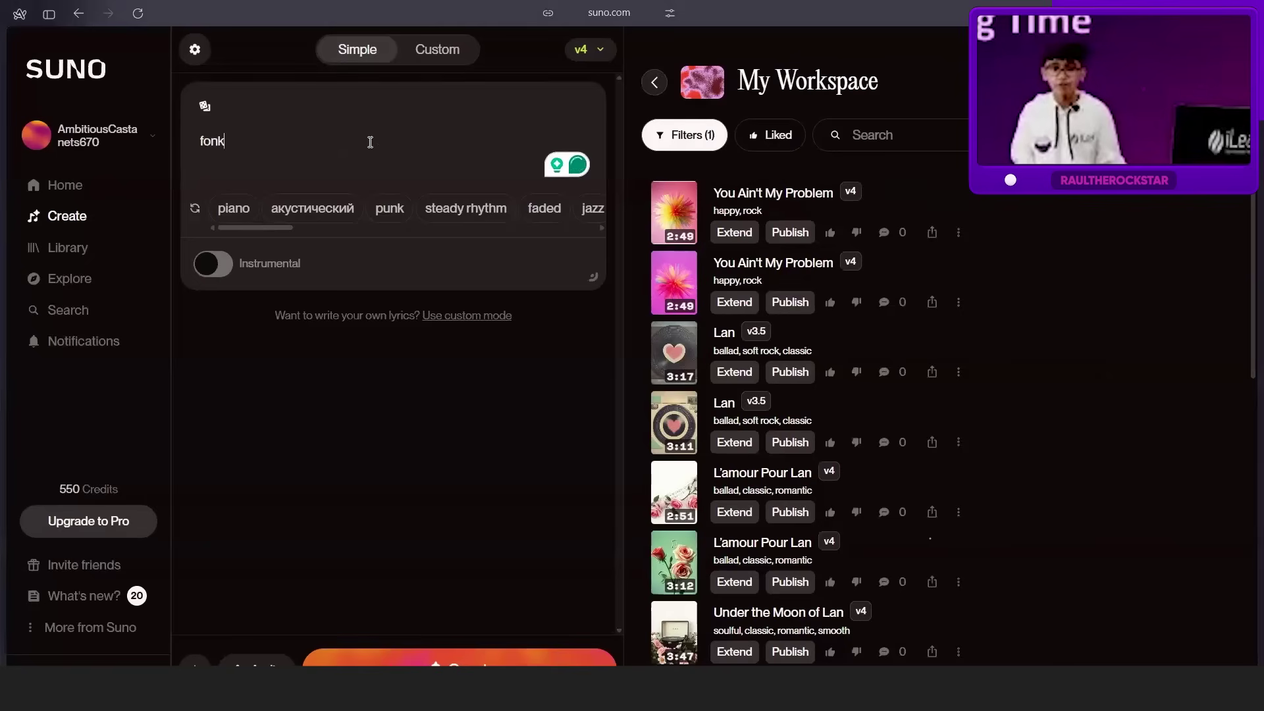
pyautogui.write('pop')
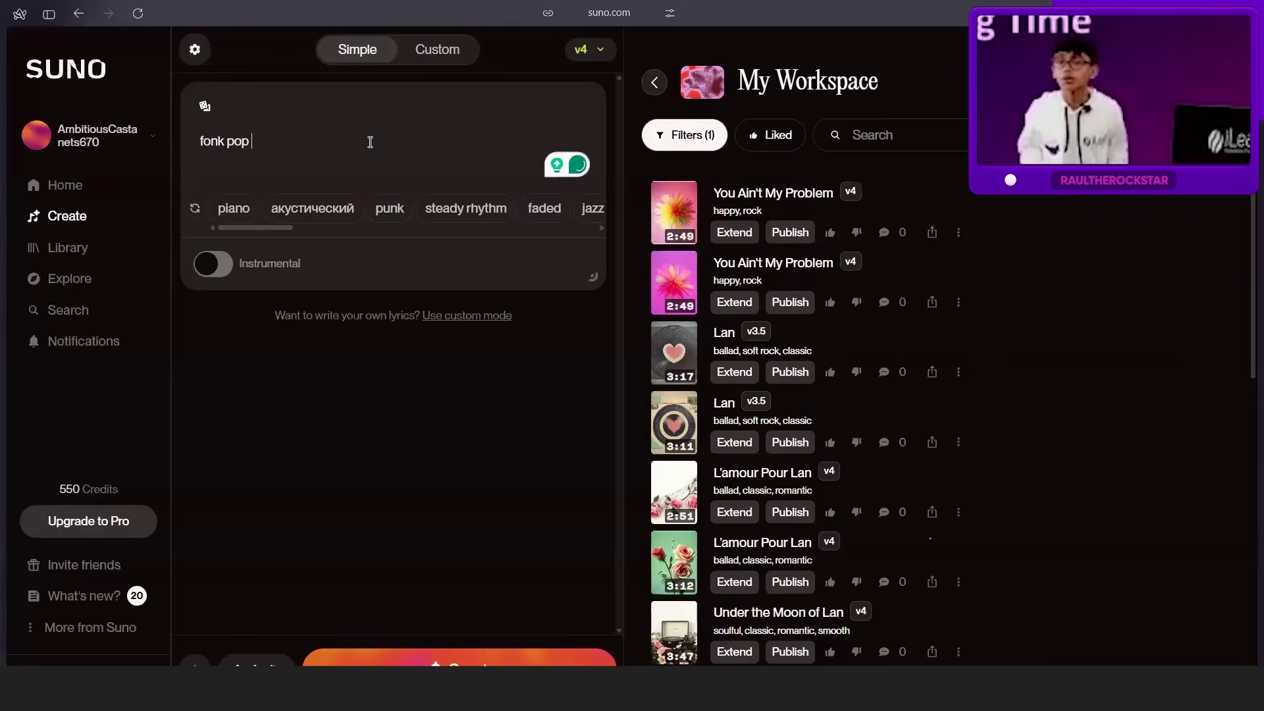
pyautogui.write('sounds like Lady Gaga')
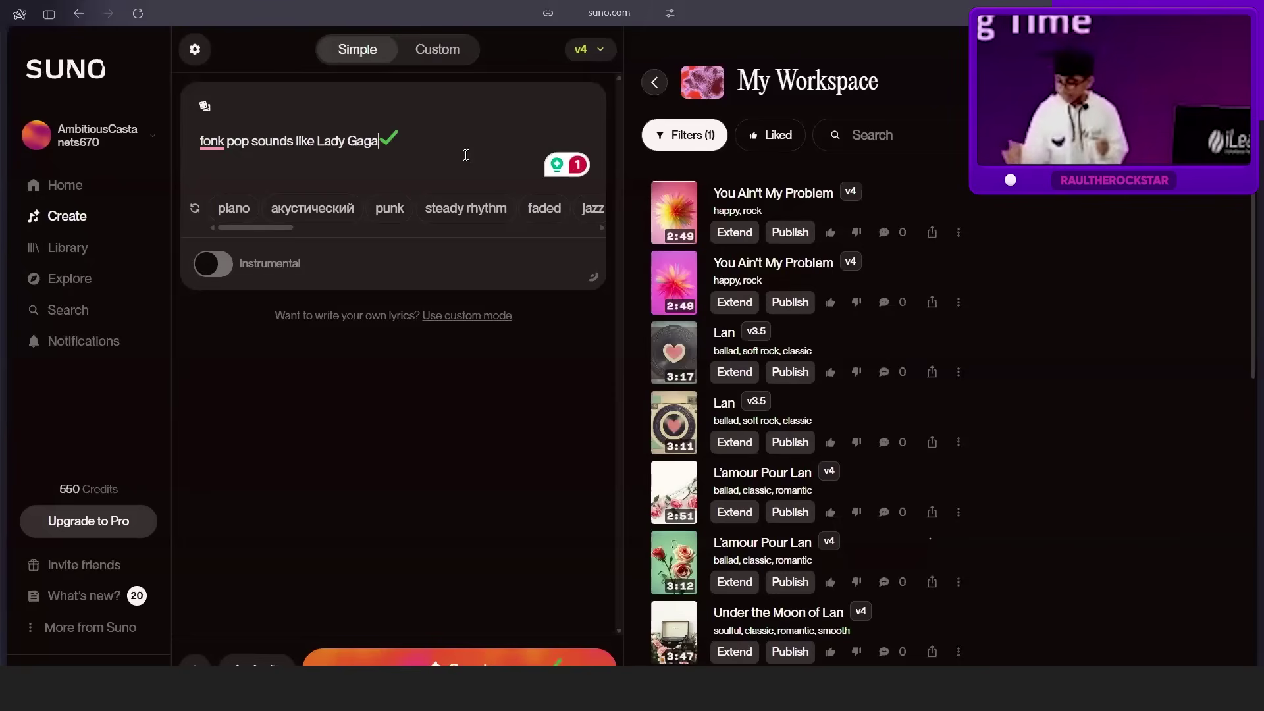
pyautogui.write('on how good nature is')
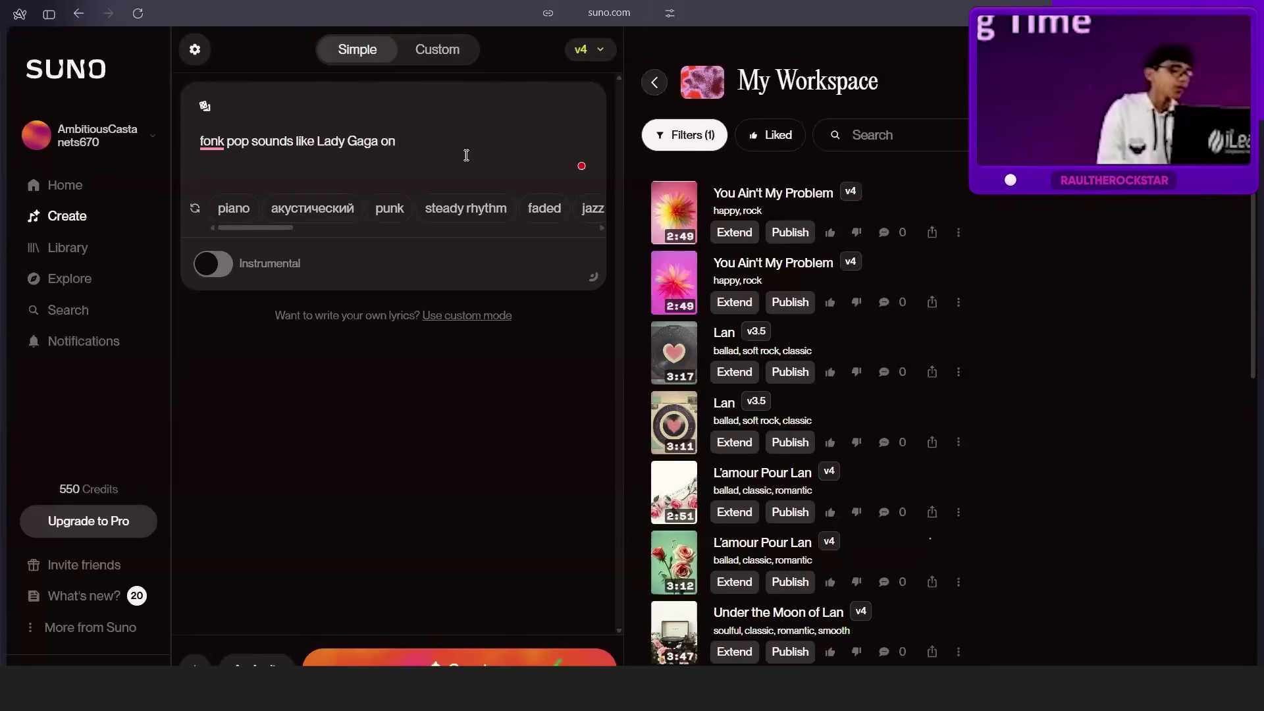
pyautogui.click(211, 141)
pyautogui.click(235, 182)
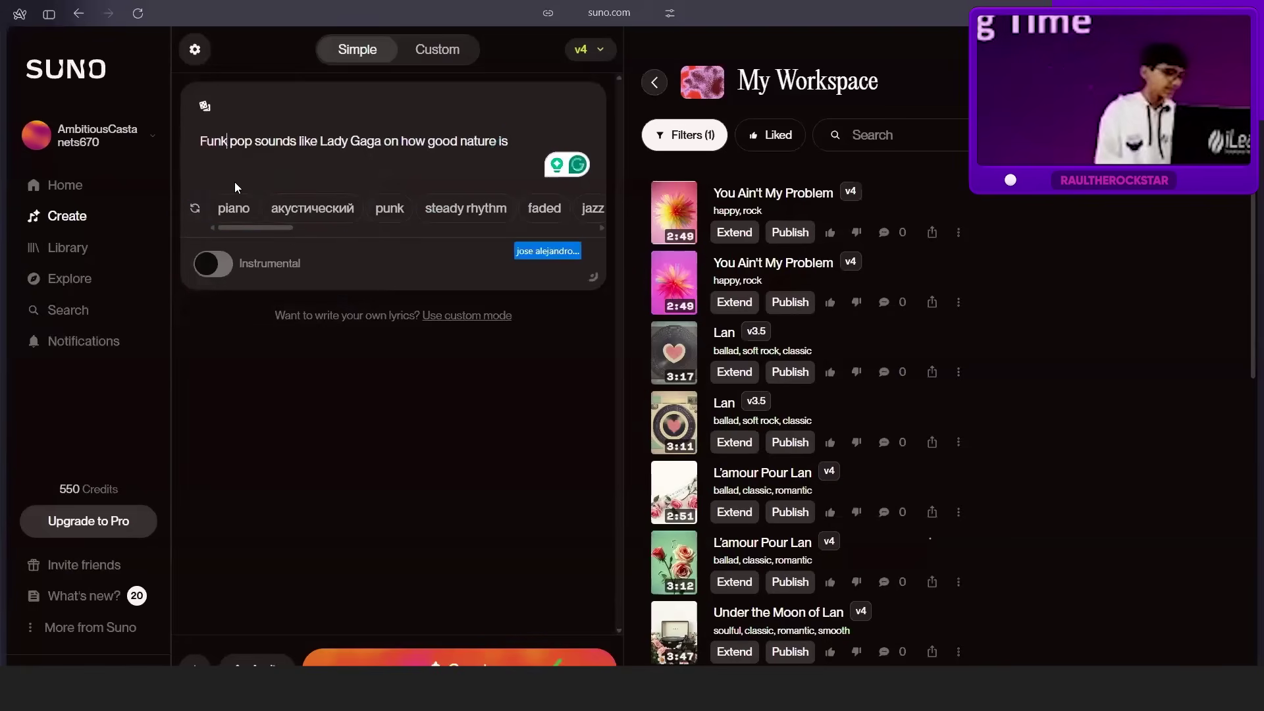
pyautogui.hotkey('ctrl', 'z')
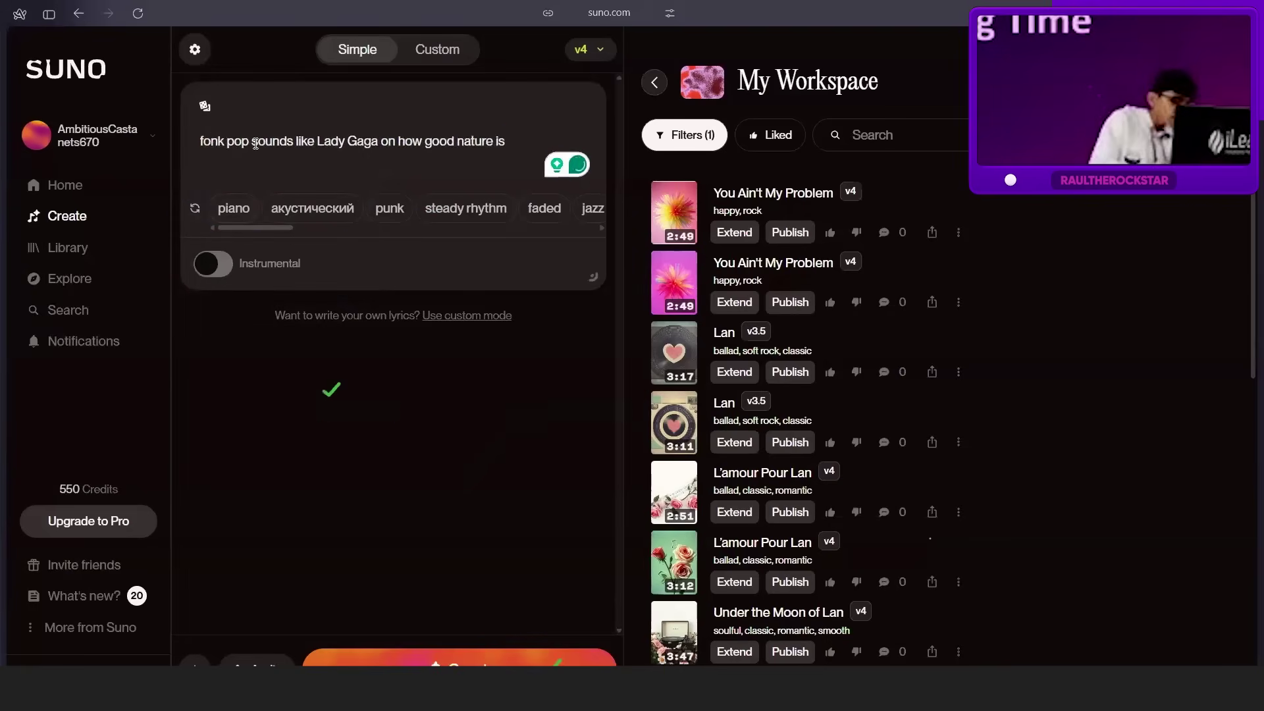
pyautogui.write('song that is')
pyautogui.hotkey('ctrl', 'Delete')
pyautogui.hotkey('ctrl', 'Delete')
pyautogui.hotkey('ctrl', 'Delete')
pyautogui.hotkey('ctrl', 'Delete')
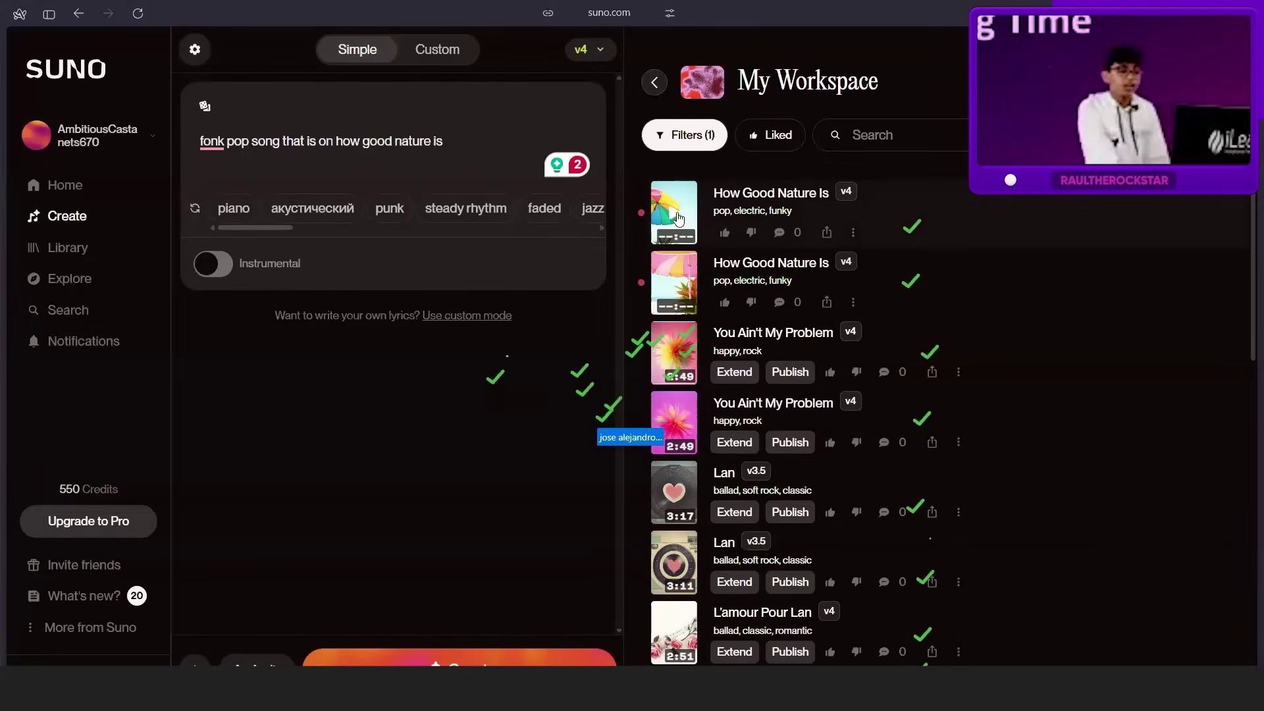
# Play the first 'How Good Nature Is' track from My Workspace and view its lyrics.
pyautogui.click(678, 218)
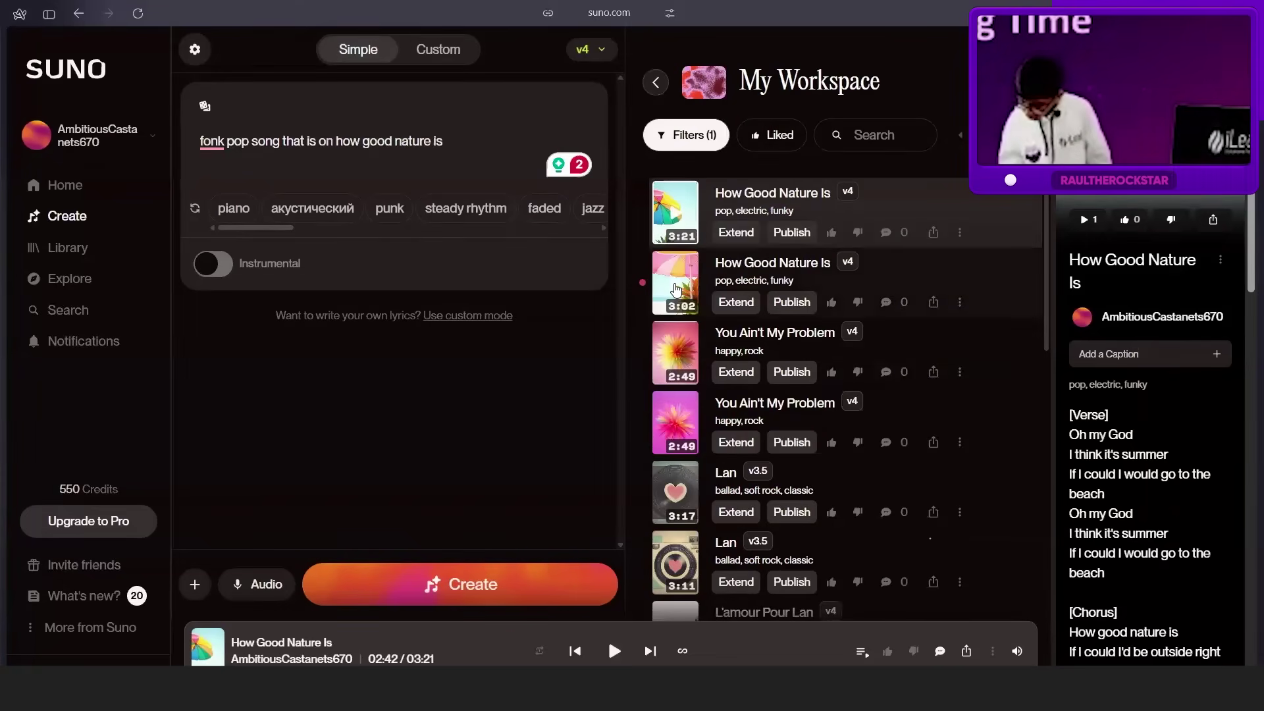
# Play the 3:02 'How Good Nature Is' version, then pause it at 0:26.
pyautogui.click(671, 288)
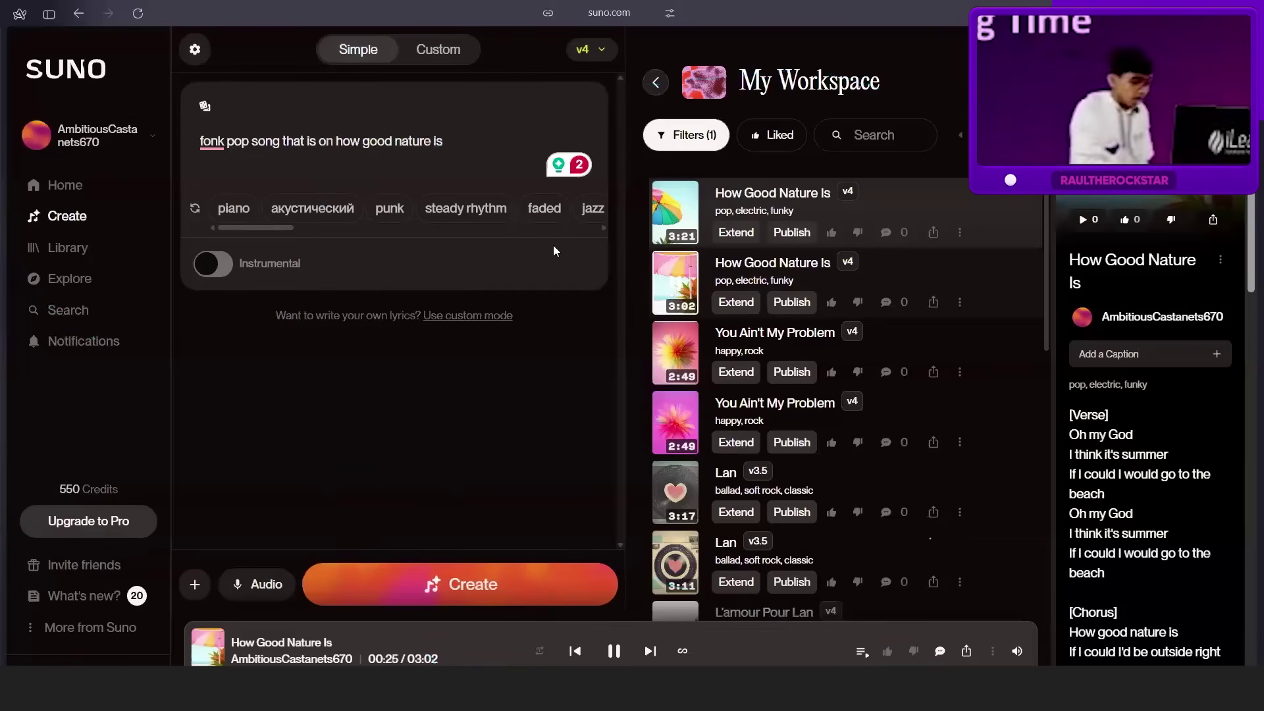
pyautogui.click(614, 652)
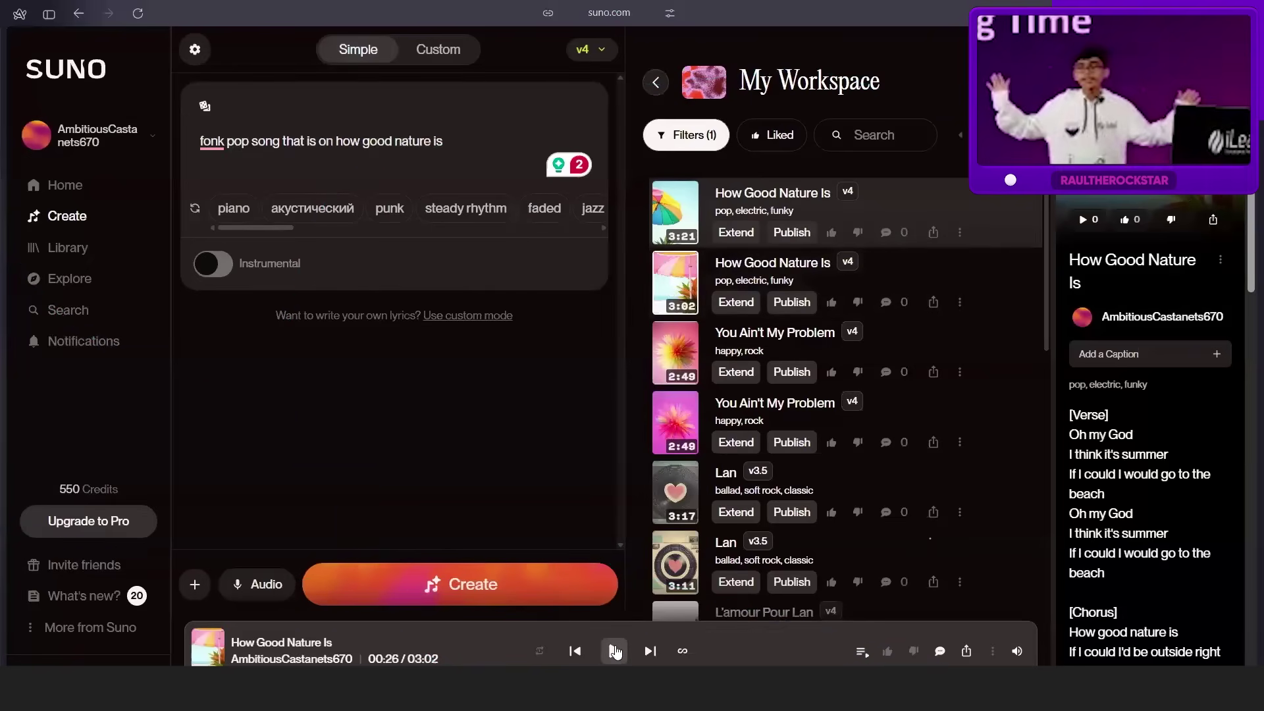